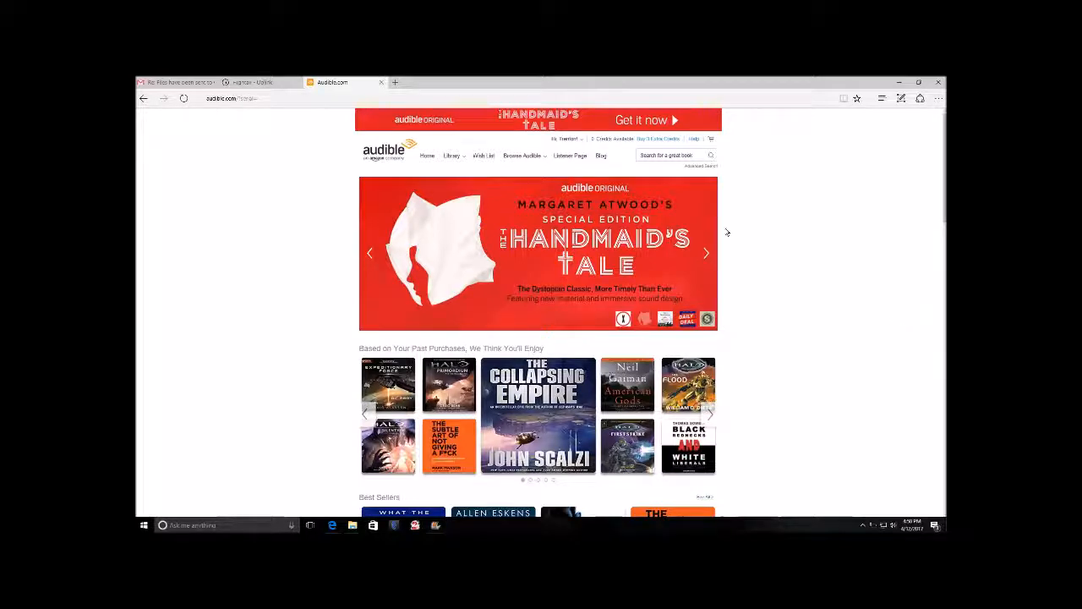
- Search Audible for "starchild compact" and open the product page of The Starchild Compact: Starchild Series, Book 2
{"action": "left_click", "coordinate": [695, 154]}
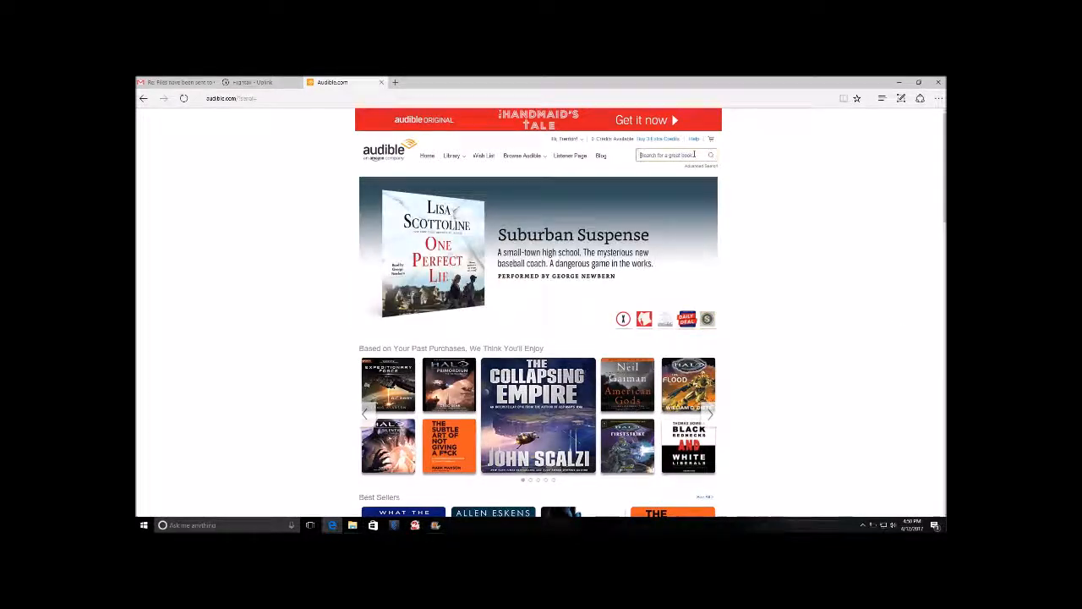
{"action": "type", "text": "starchild"}
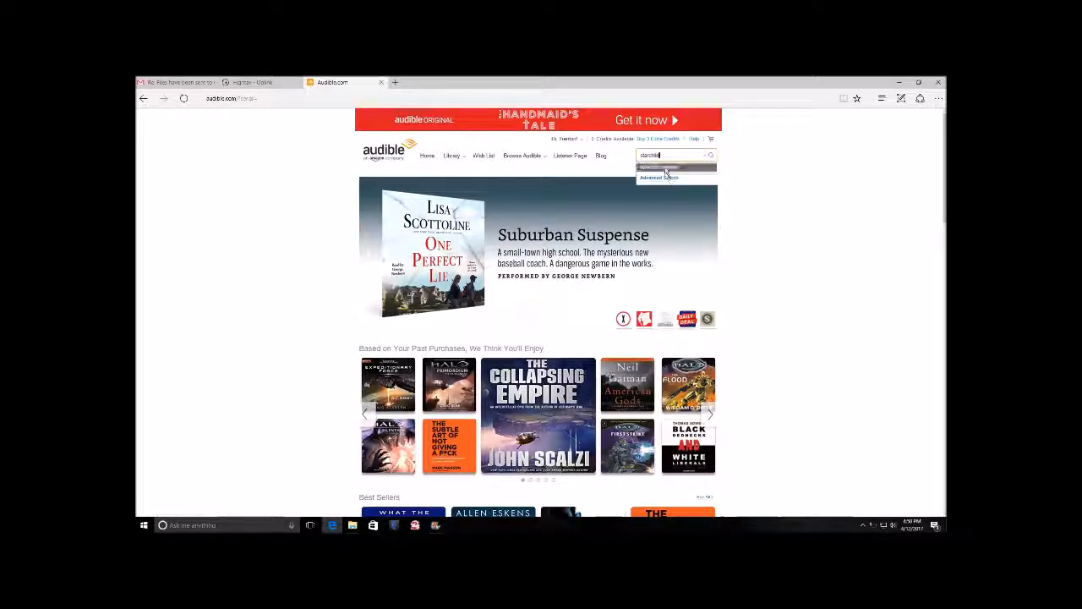
{"action": "left_click", "coordinate": [666, 167]}
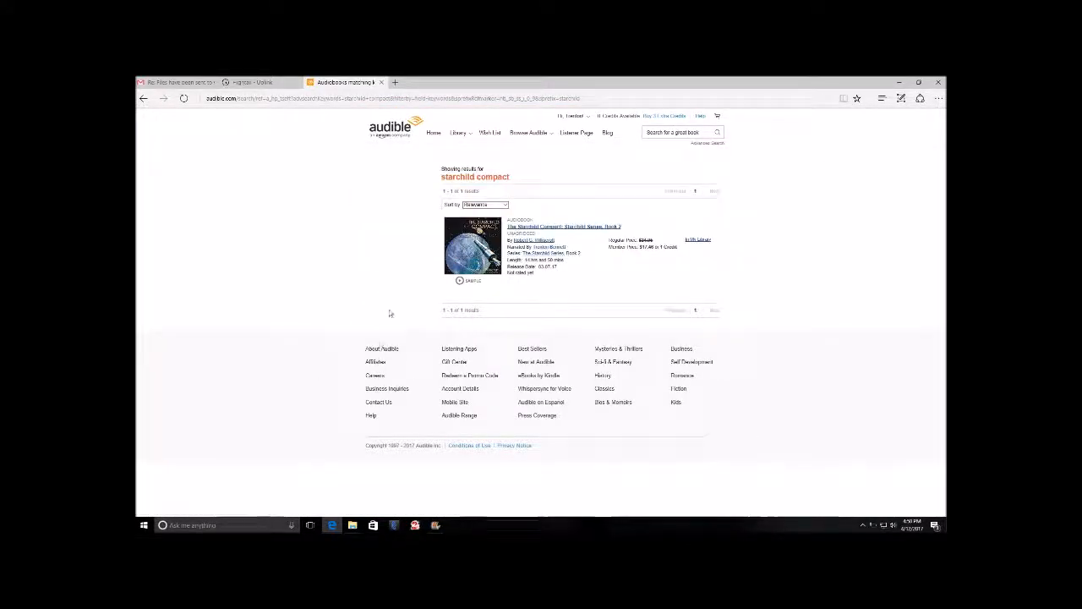
{"action": "mouse_move", "coordinate": [470, 252]}
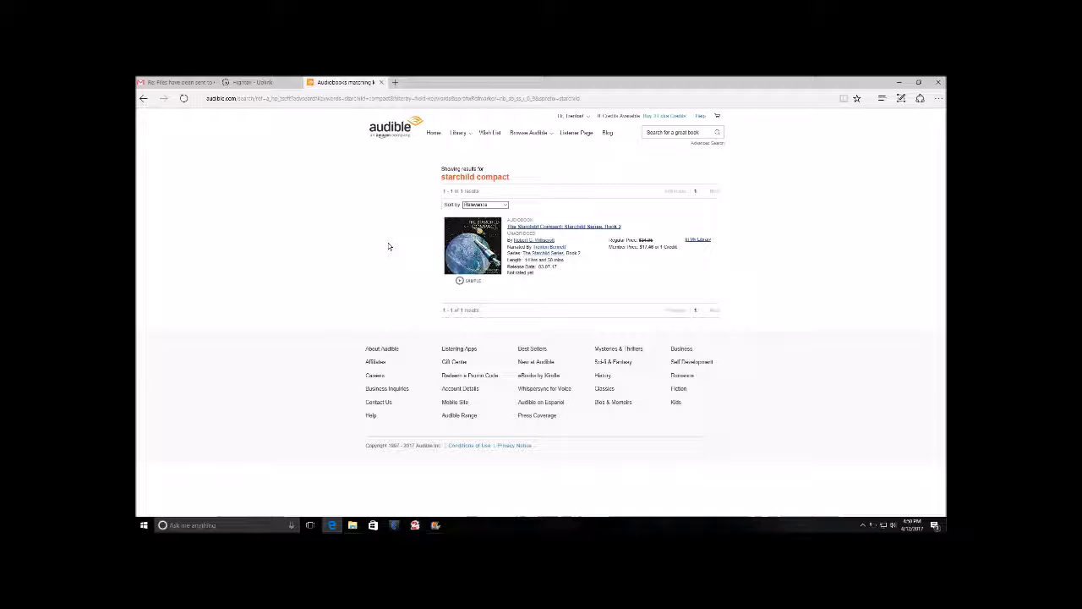
{"action": "left_click", "coordinate": [581, 228]}
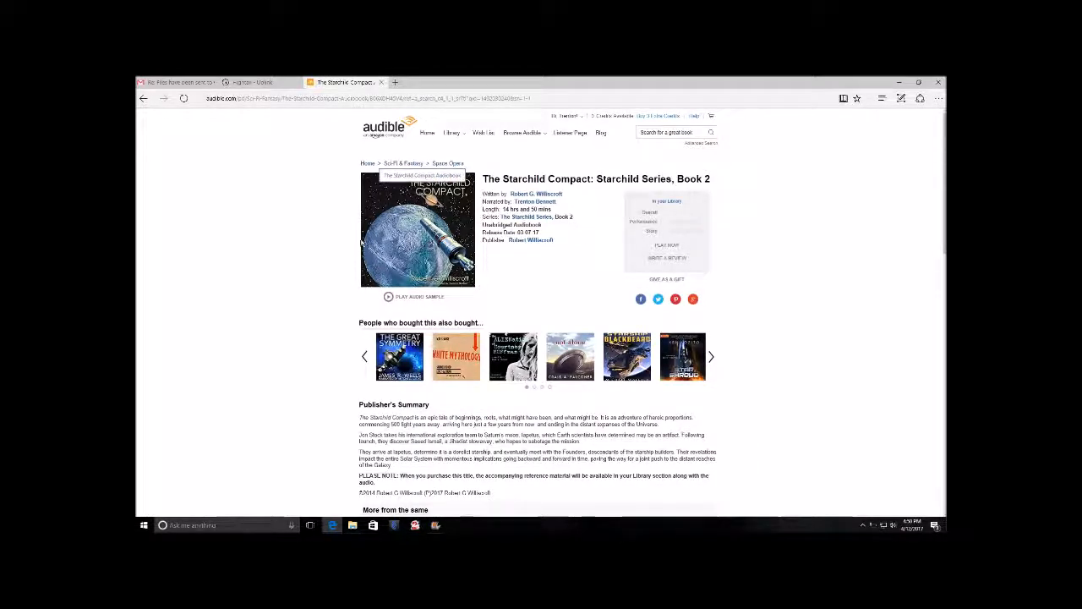
- Save the audiobook's cover picture as Starchild_AudibleCover_300x300.jpg in the ACX Projects > Starchild folder
{"action": "right_click", "coordinate": [418, 254]}
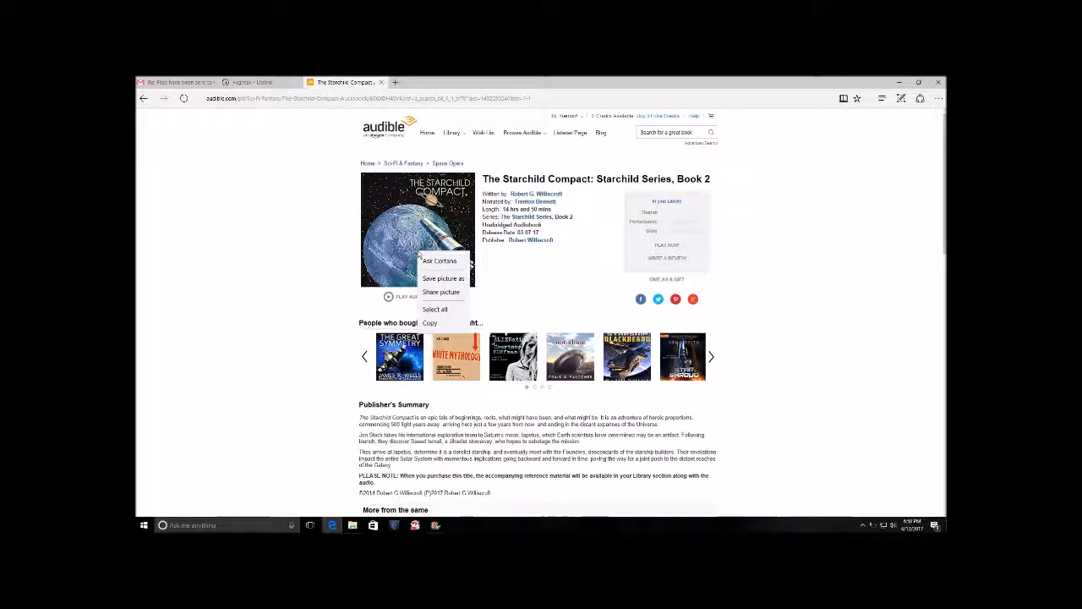
{"action": "left_click", "coordinate": [441, 278]}
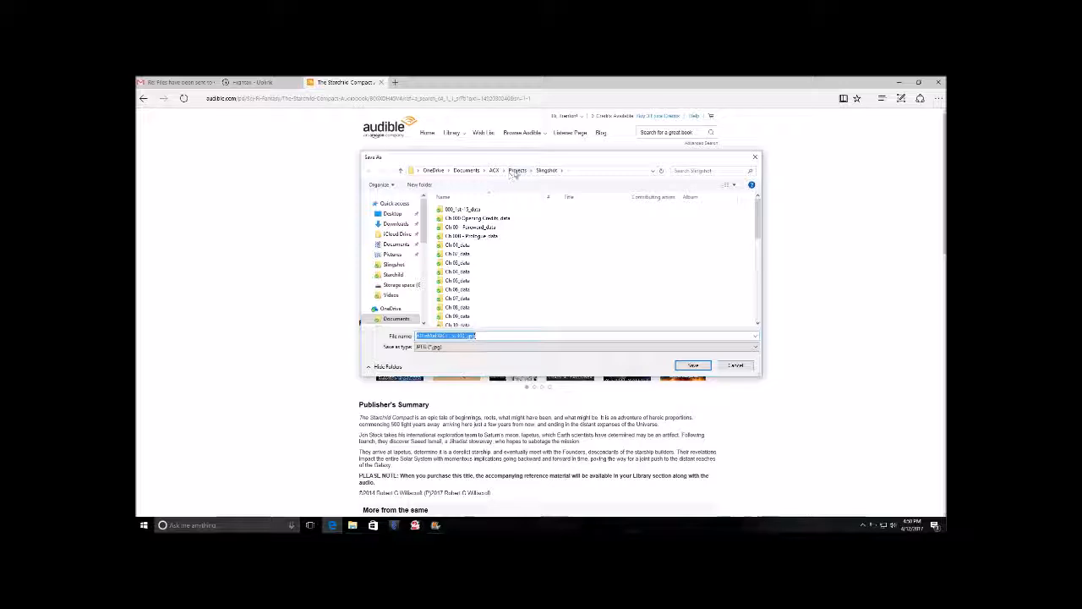
{"action": "left_click", "coordinate": [515, 170]}
{"action": "double_click", "coordinate": [479, 245]}
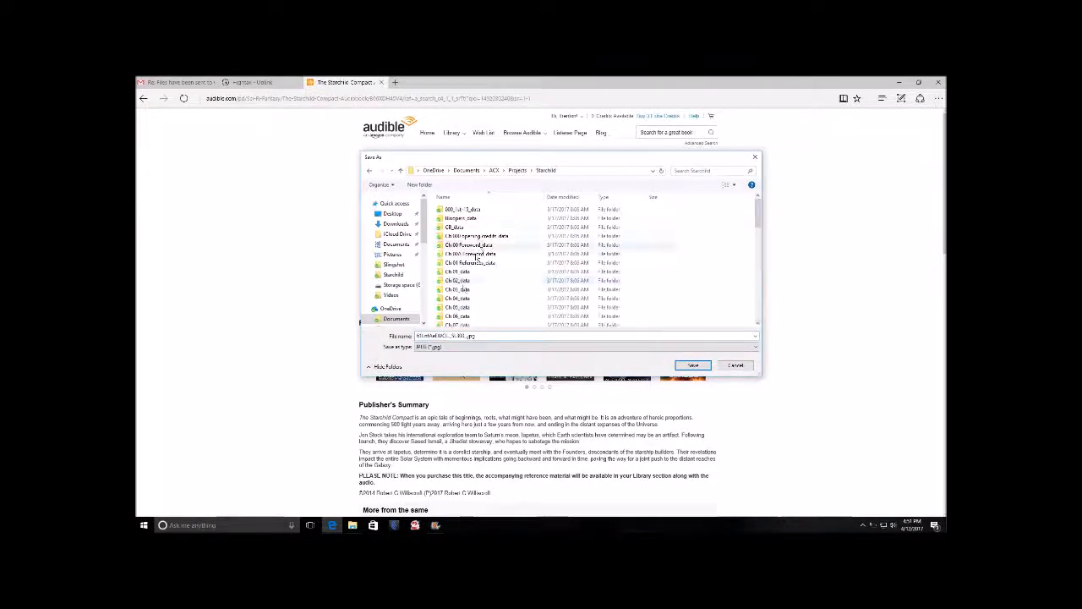
{"action": "double_click", "coordinate": [458, 336]}
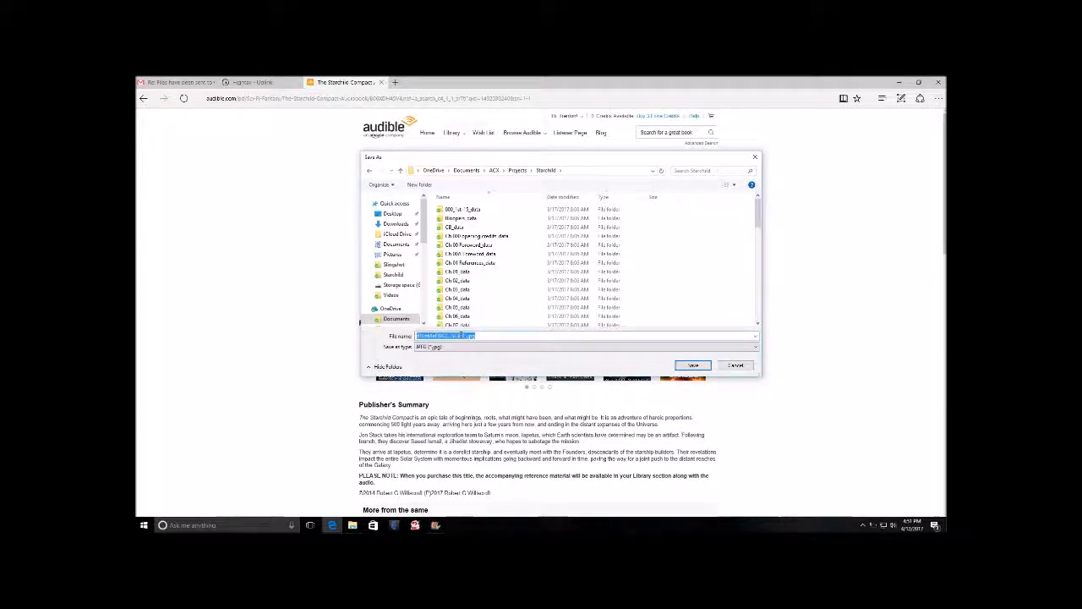
{"action": "left_click_drag", "start_coordinate": [457, 336], "coordinate": [329, 335]}
{"action": "type", "text": "Sta"}
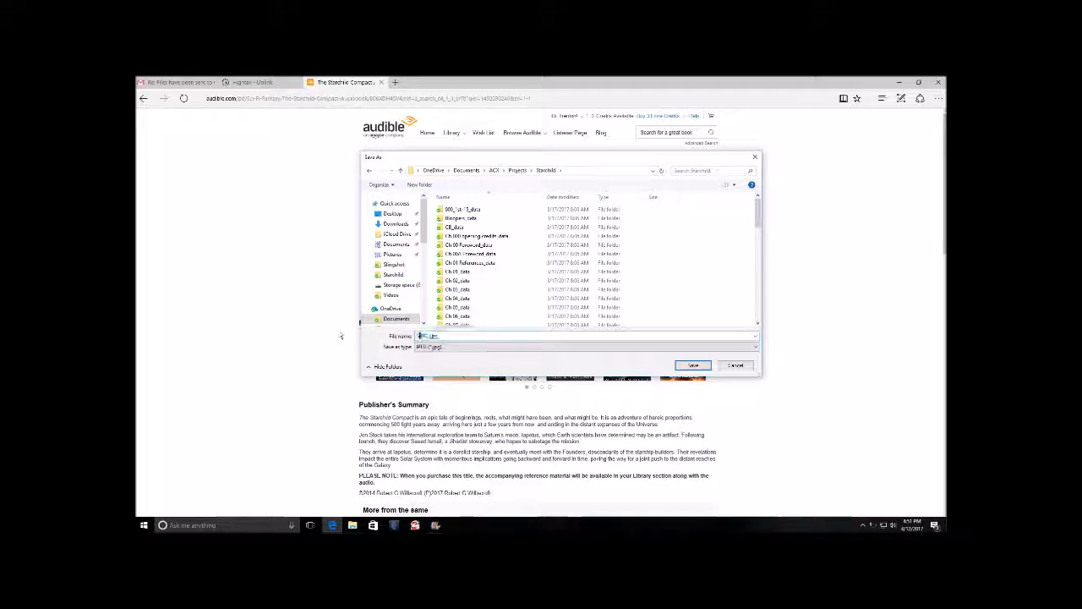
{"action": "type", "text": "rchild_Aud"}
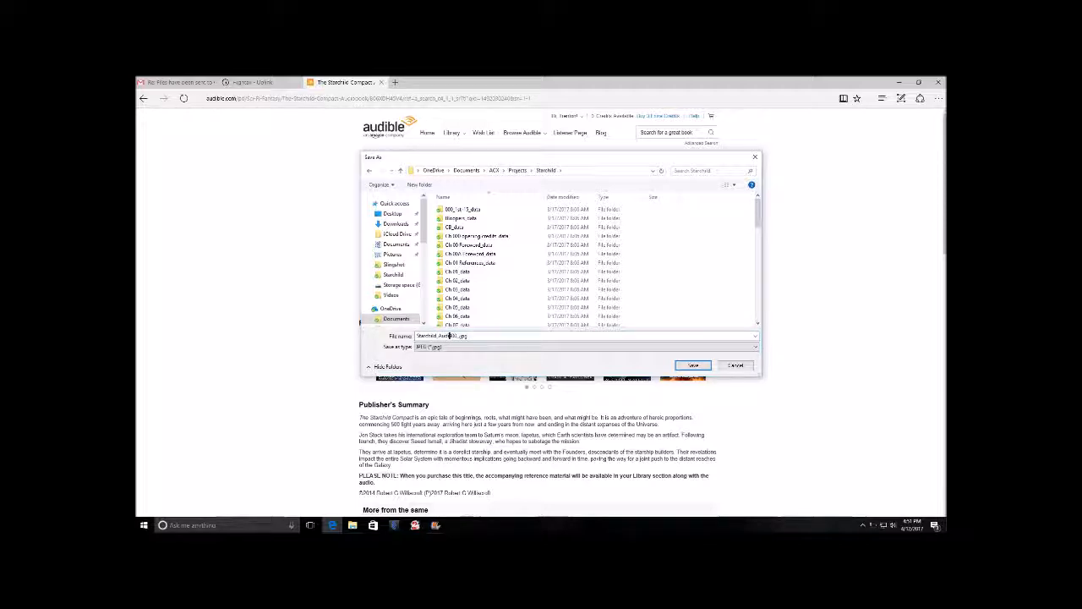
{"action": "type", "text": "ibleCover_"}
{"action": "key", "text": "BackSpace"}
{"action": "type", "text": "x300"}
{"action": "left_click", "coordinate": [702, 365]}
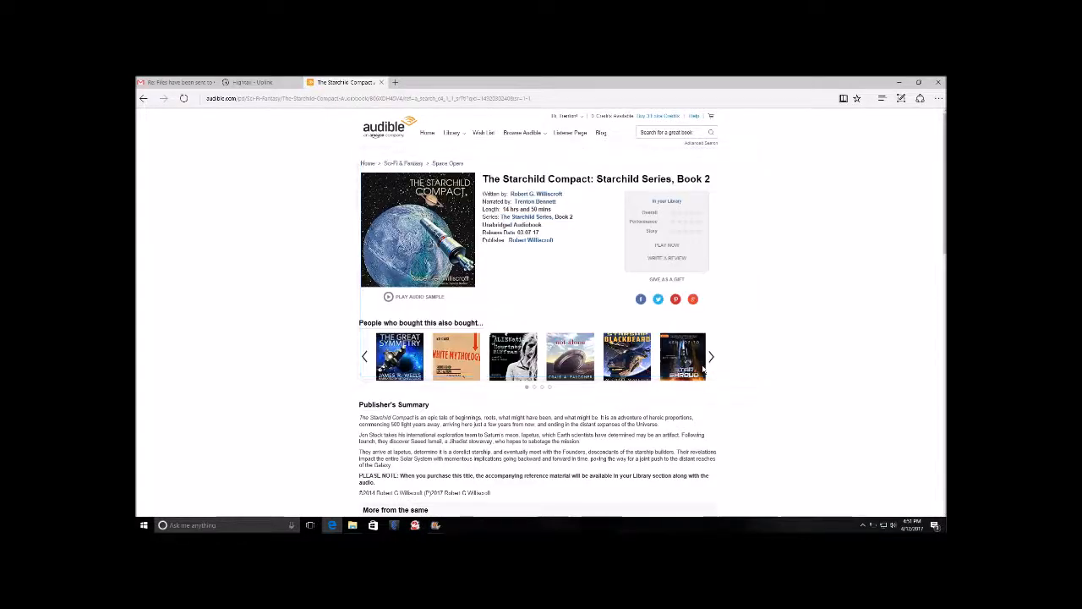
- Switch to File Explorer and select Starchild_AudibleCover_300x300.jpg in the Starchild folder
{"action": "left_click", "coordinate": [359, 526]}
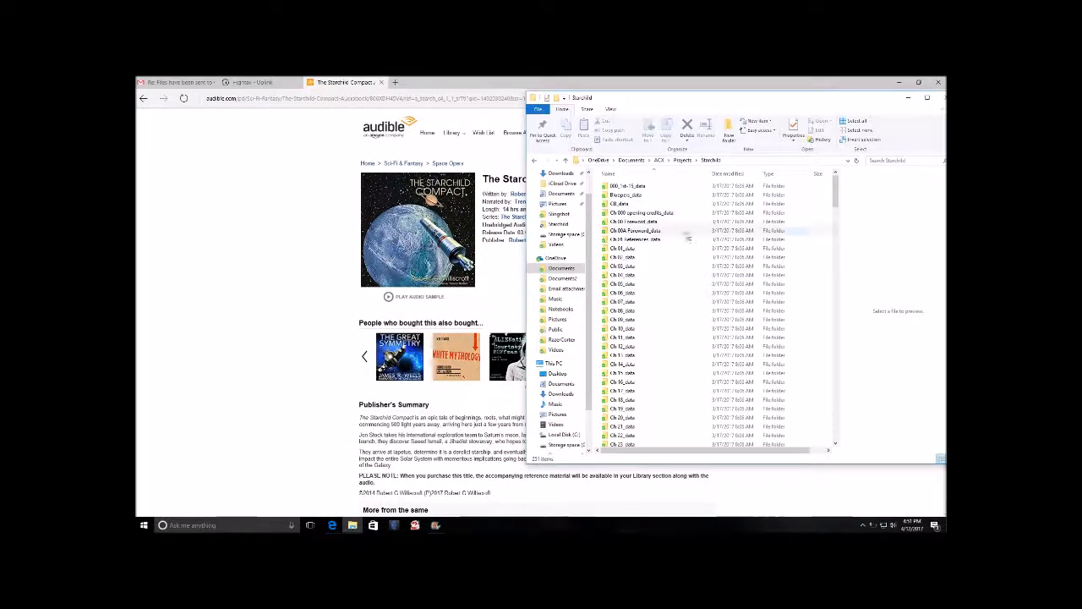
{"action": "scroll", "coordinate": [668, 211], "scroll_direction": "down", "scroll_amount": 8}
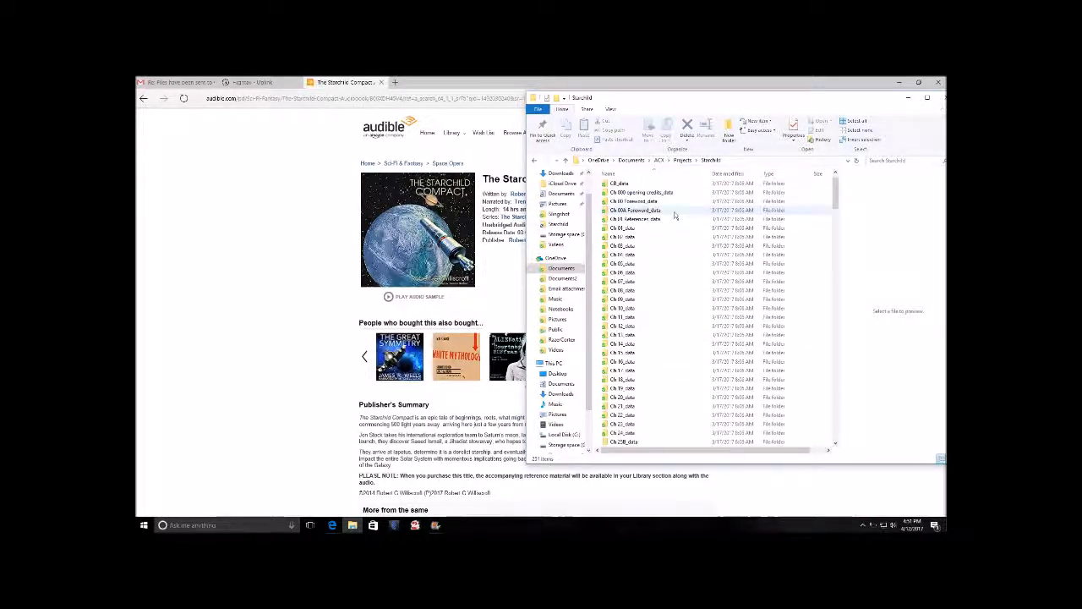
{"action": "left_click", "coordinate": [674, 370]}
{"action": "scroll", "coordinate": [674, 371], "scroll_direction": "down", "scroll_amount": 10}
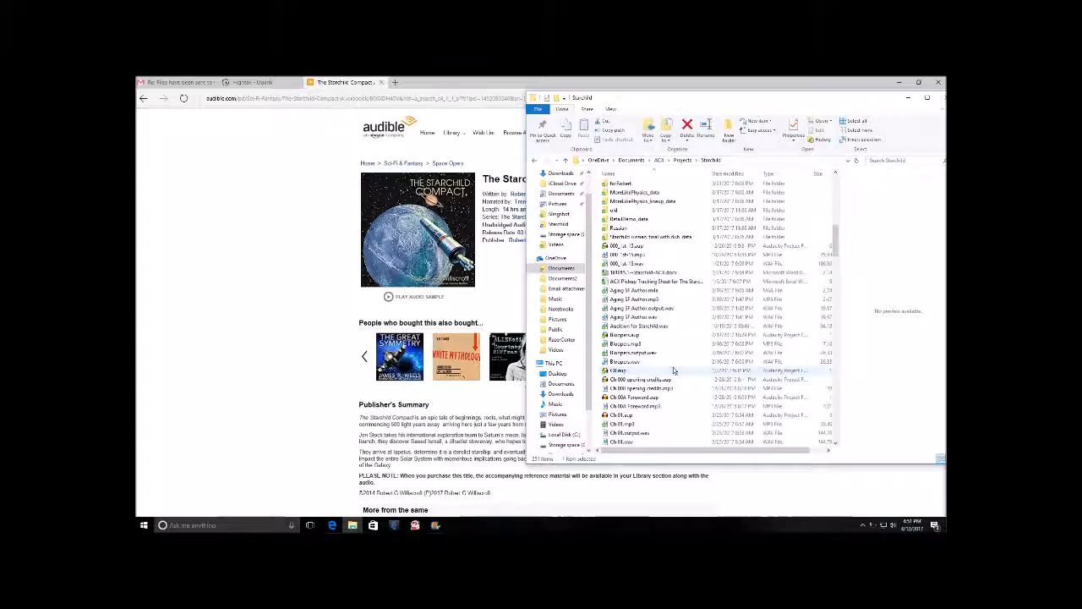
{"action": "left_click", "coordinate": [674, 370]}
{"action": "key", "text": "s"}
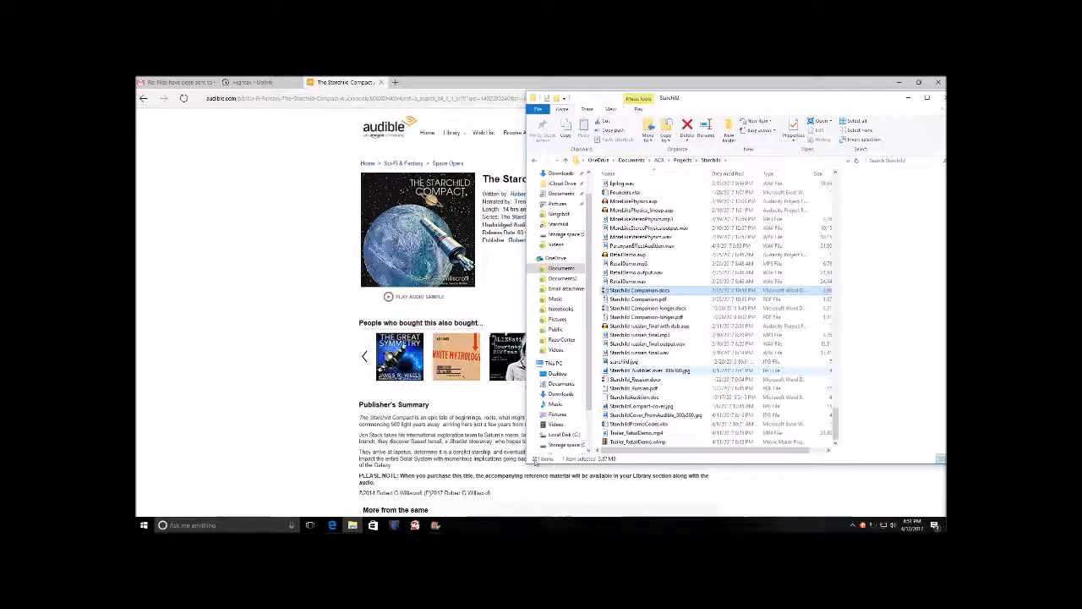
{"action": "left_click", "coordinate": [684, 372]}
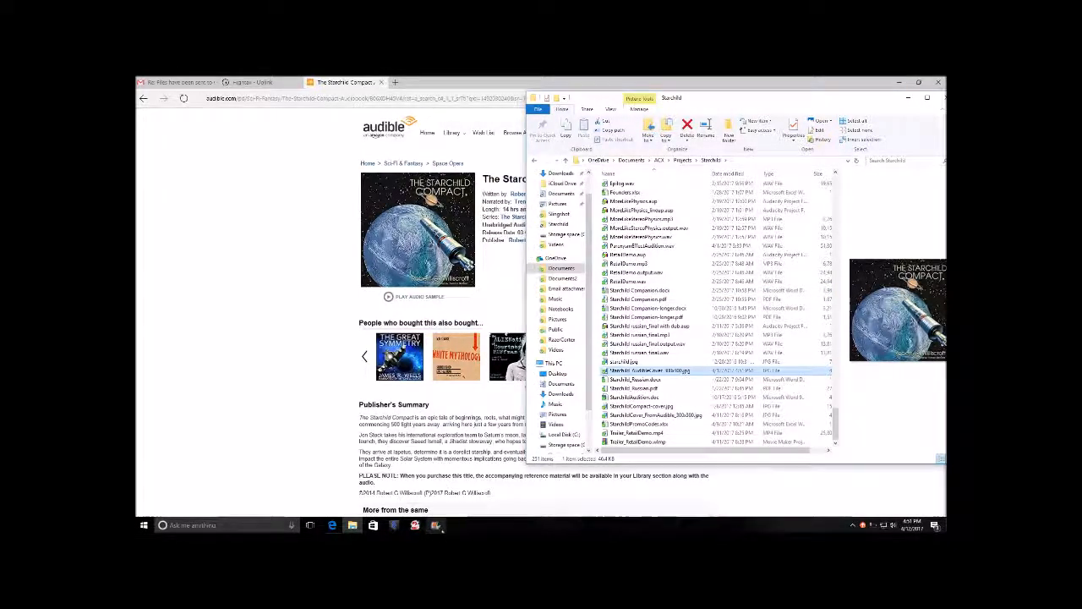
- Switch to Movie Maker and start a new project, discarding the changes to the current movie
{"action": "left_click", "coordinate": [436, 525]}
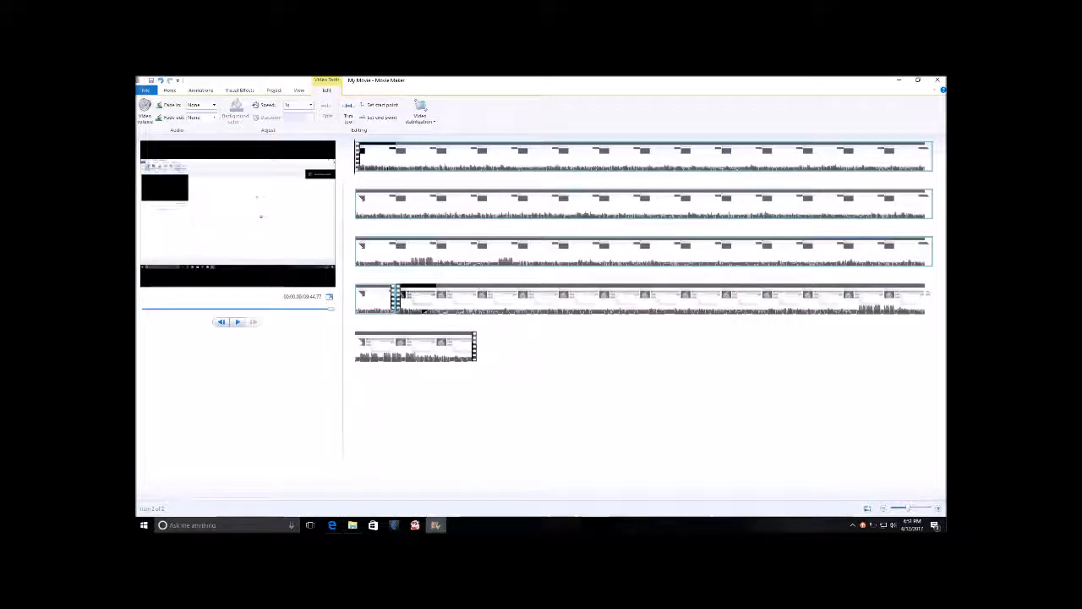
{"action": "left_click", "coordinate": [146, 90]}
{"action": "left_click", "coordinate": [166, 105]}
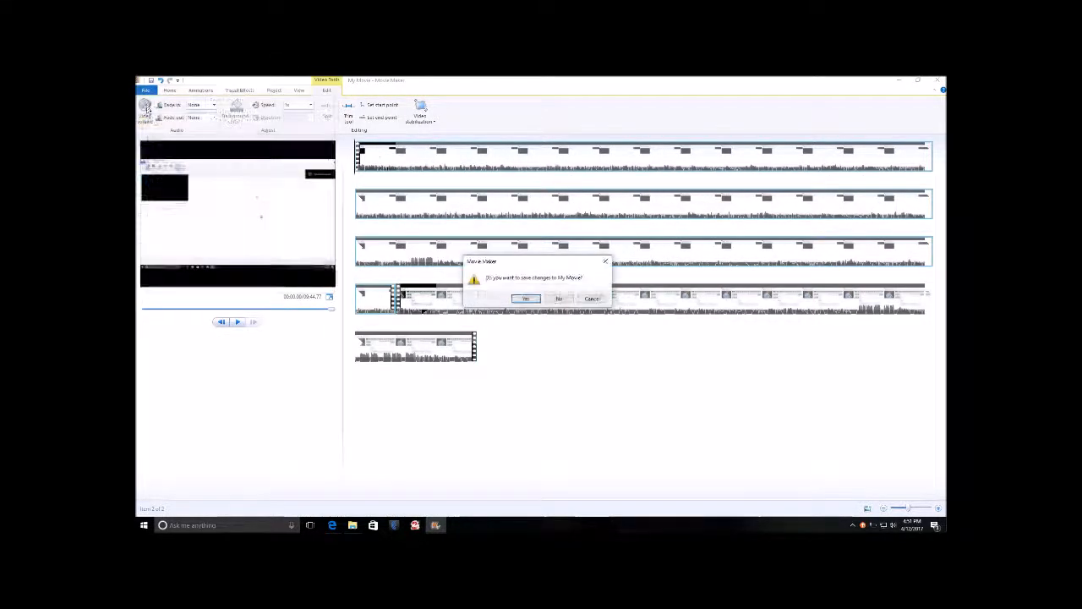
{"action": "left_click", "coordinate": [561, 300]}
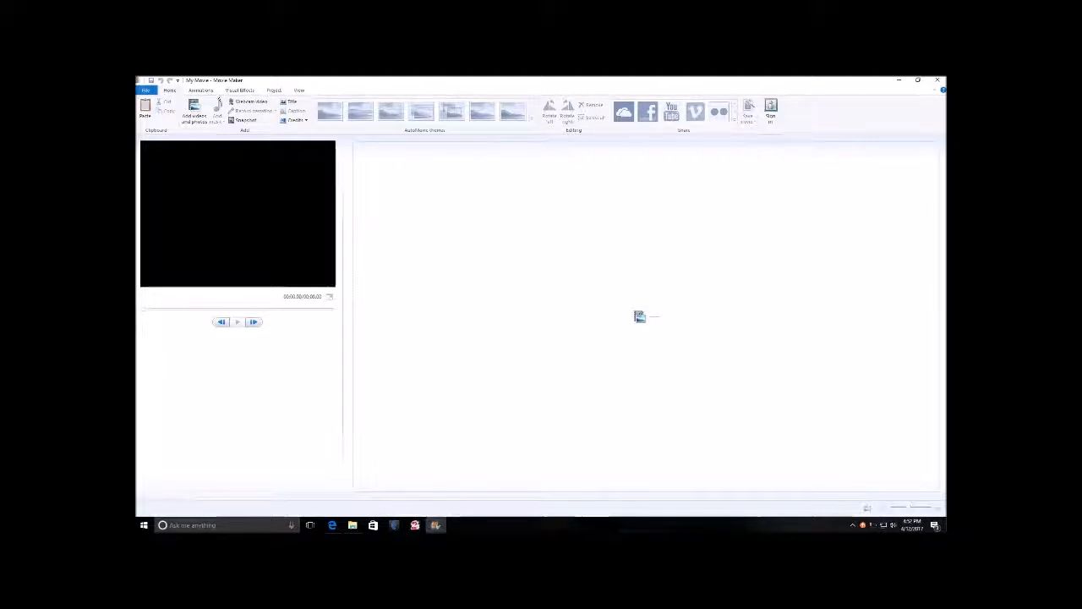
{"action": "left_click", "coordinate": [201, 90]}
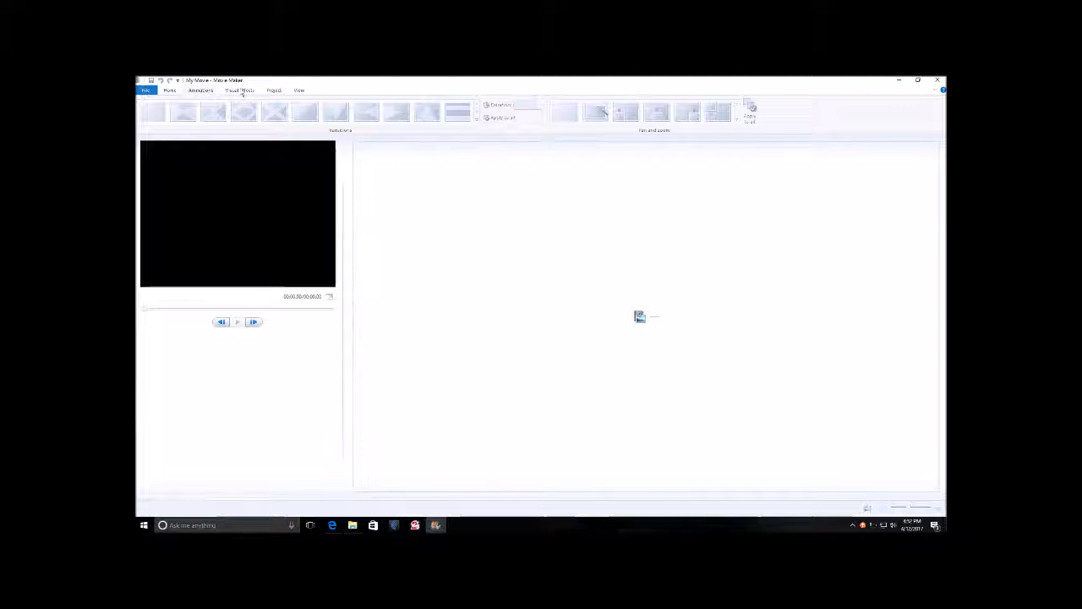
{"action": "left_click", "coordinate": [240, 91]}
{"action": "left_click", "coordinate": [273, 90]}
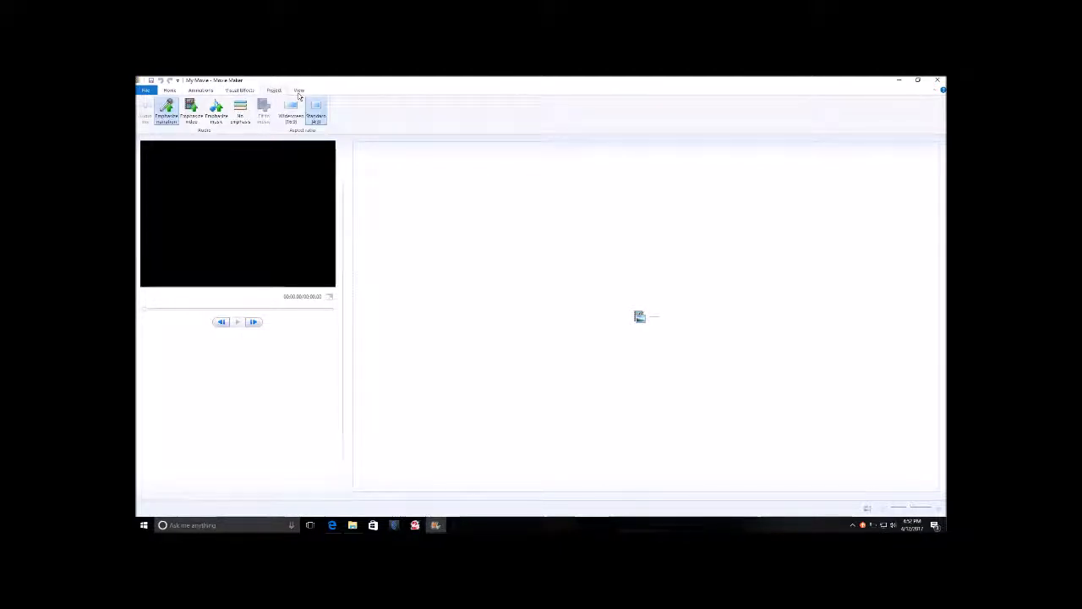
{"action": "left_click", "coordinate": [299, 91]}
{"action": "left_click", "coordinate": [170, 90]}
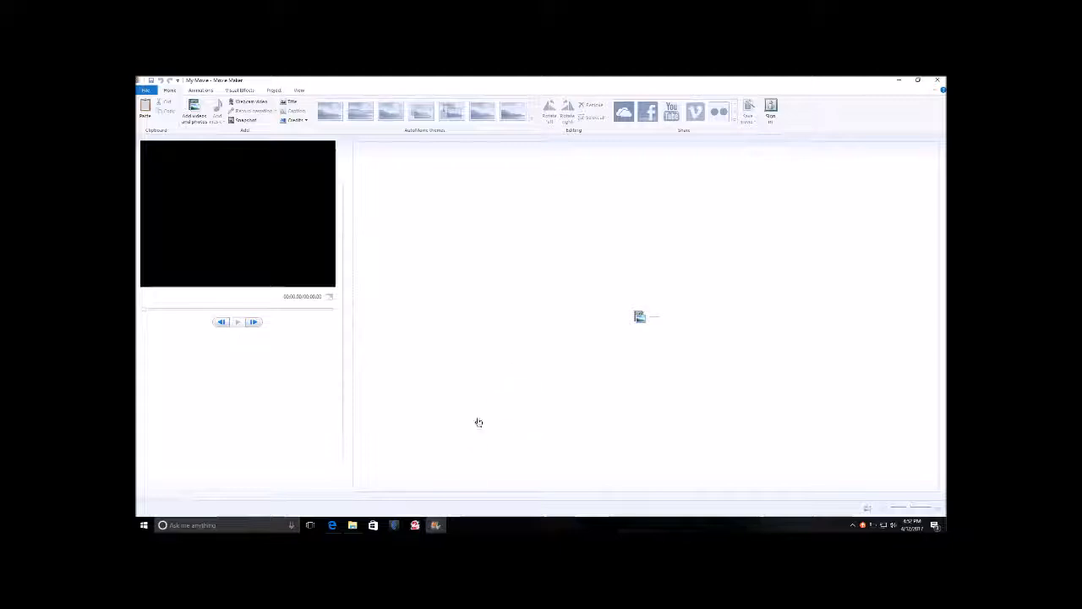
- Add Starchild_AudibleCover_300x300.jpg from the File Explorer window to the empty movie project
{"action": "left_click", "coordinate": [353, 526]}
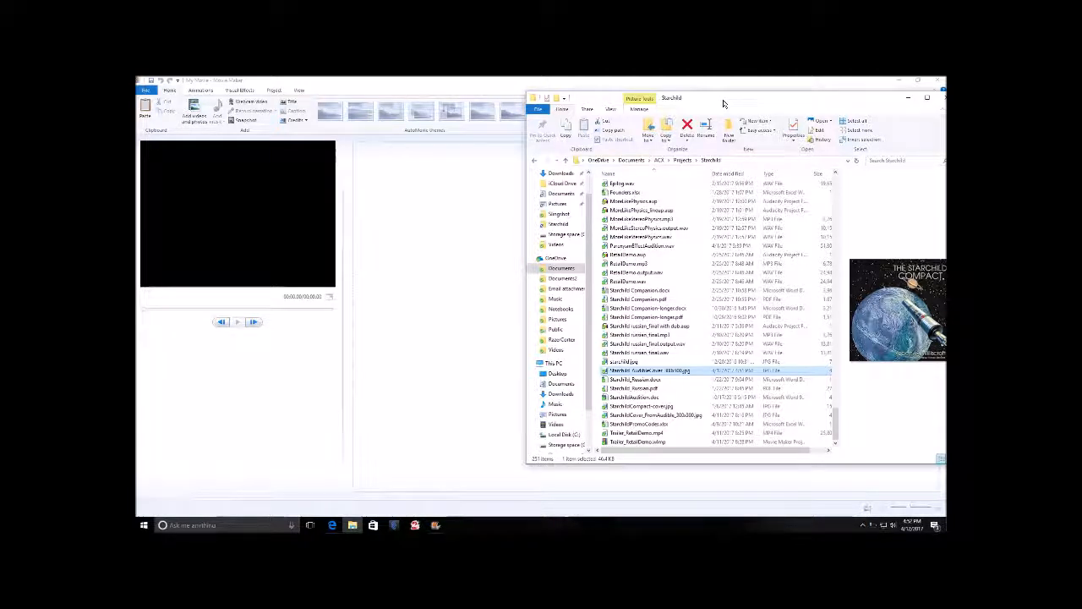
{"action": "left_click_drag", "start_coordinate": [686, 375], "coordinate": [440, 252]}
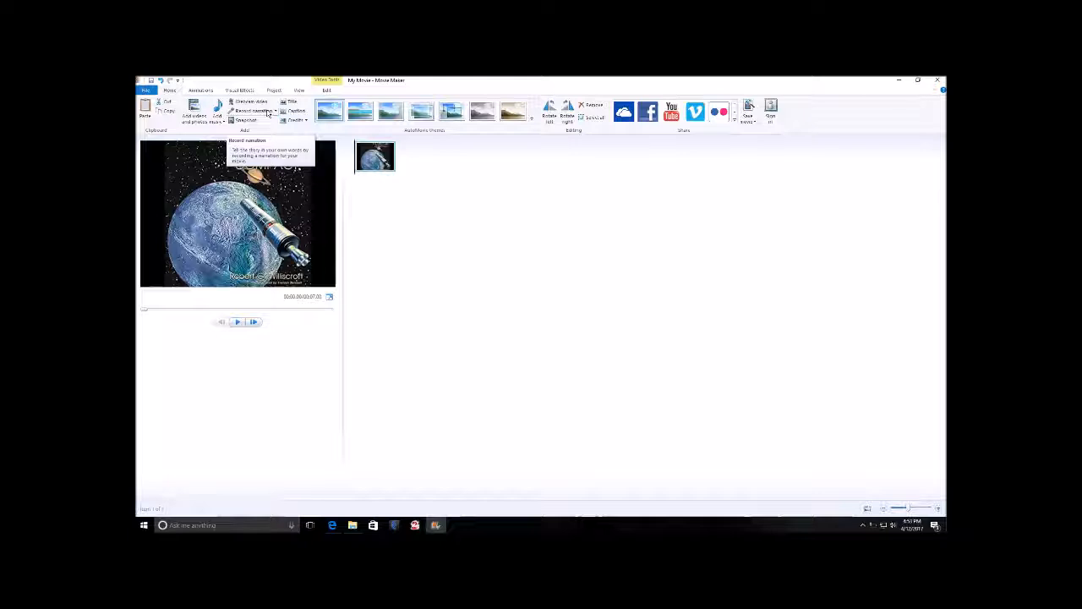
- Add RetailDemo.mp3 from the Projects > Starchild folder as the movie's music track
{"action": "left_click", "coordinate": [217, 107]}
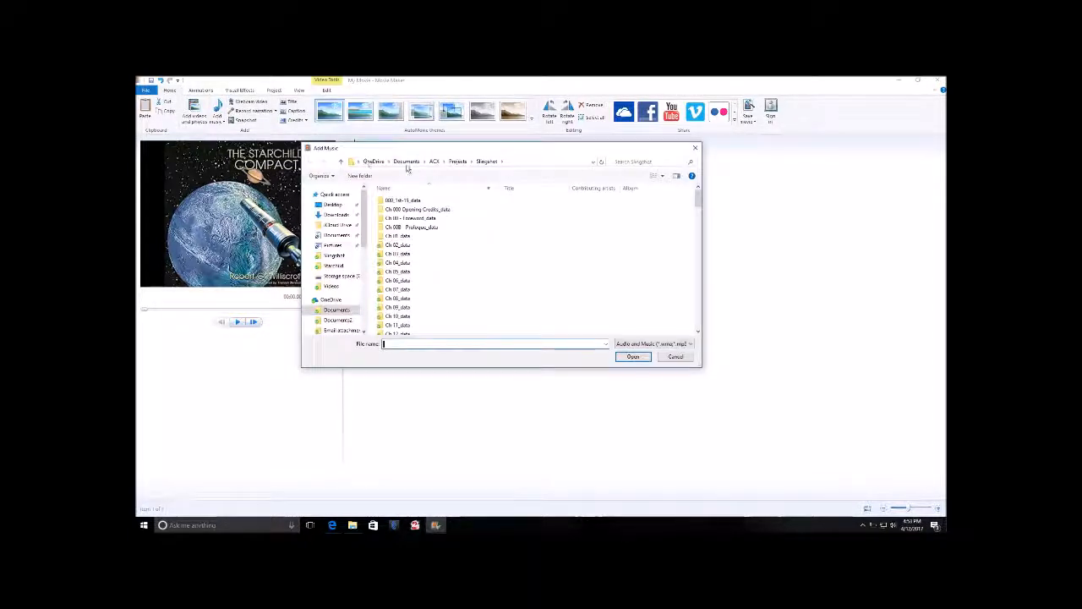
{"action": "left_click", "coordinate": [457, 162]}
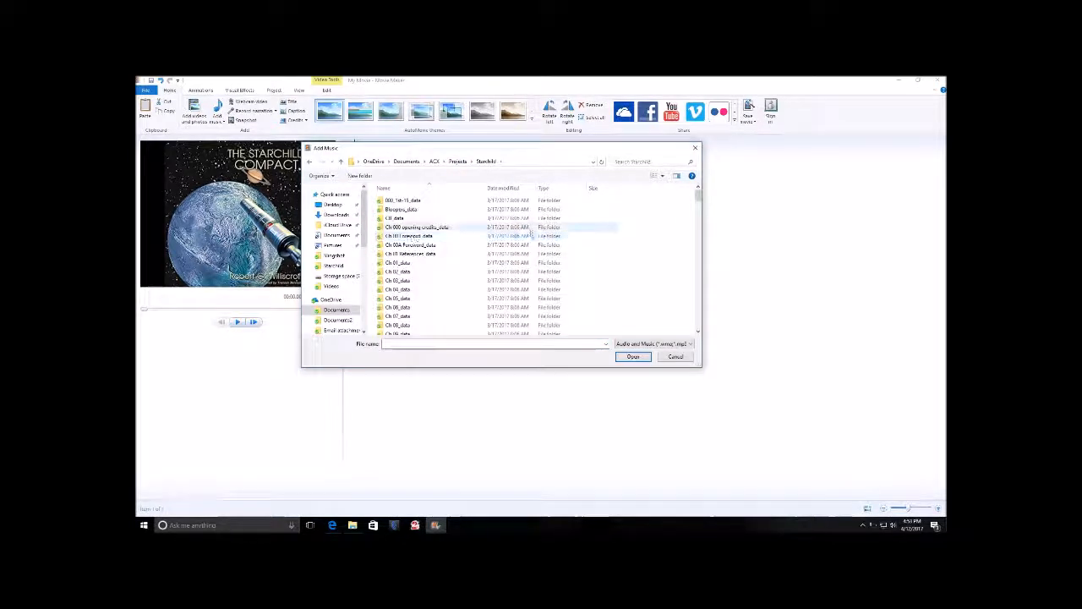
{"action": "scroll", "coordinate": [630, 213], "scroll_direction": "down", "scroll_amount": 1}
{"action": "left_click_drag", "start_coordinate": [698, 199], "coordinate": [697, 309]}
{"action": "scroll", "coordinate": [467, 289], "scroll_direction": "down", "scroll_amount": 6}
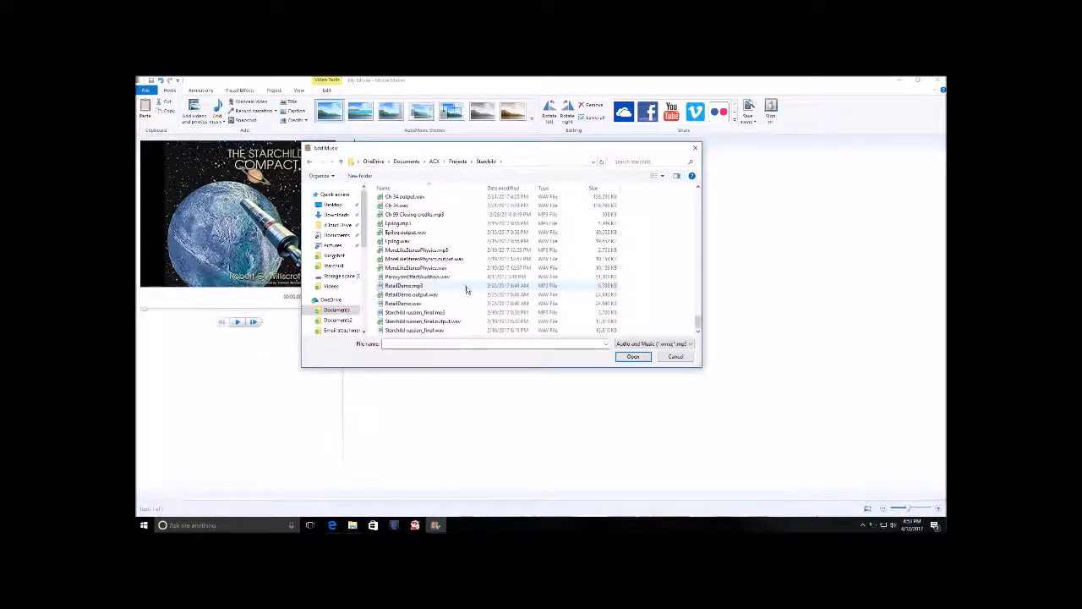
{"action": "left_click", "coordinate": [397, 285]}
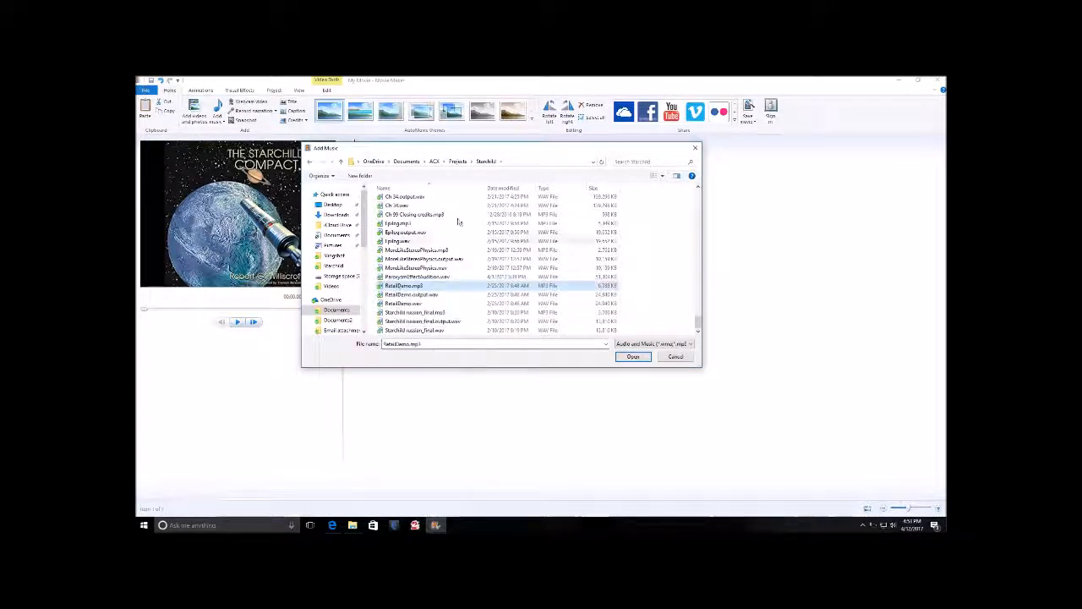
{"action": "left_click", "coordinate": [636, 357]}
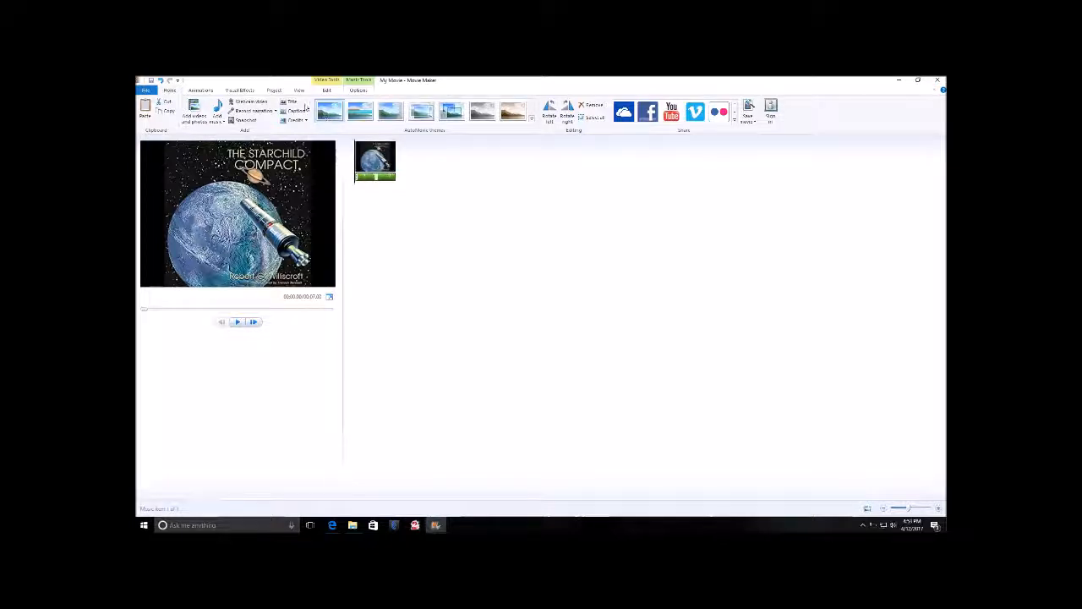
- Fit the movie to the length of the music and choose the Standard (4:3) aspect ratio
{"action": "left_click", "coordinate": [275, 90]}
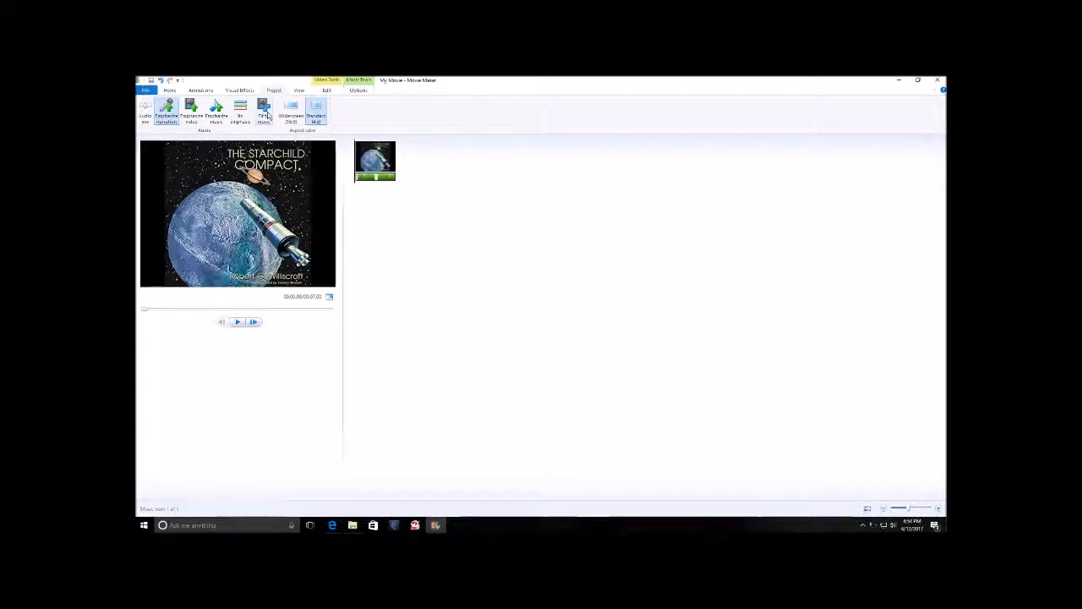
{"action": "left_click", "coordinate": [265, 112]}
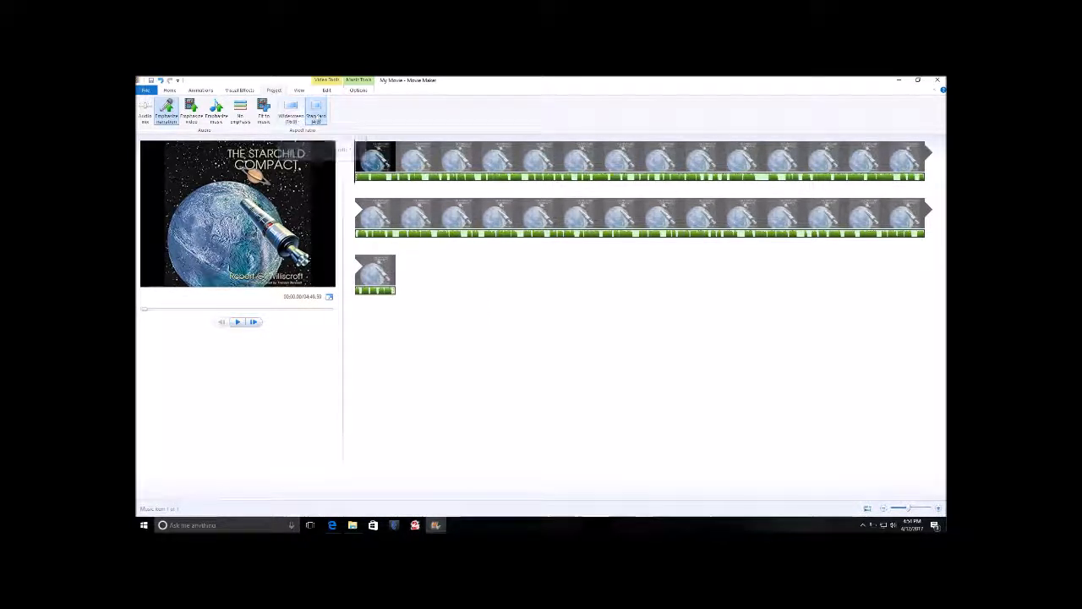
{"action": "left_click", "coordinate": [317, 115]}
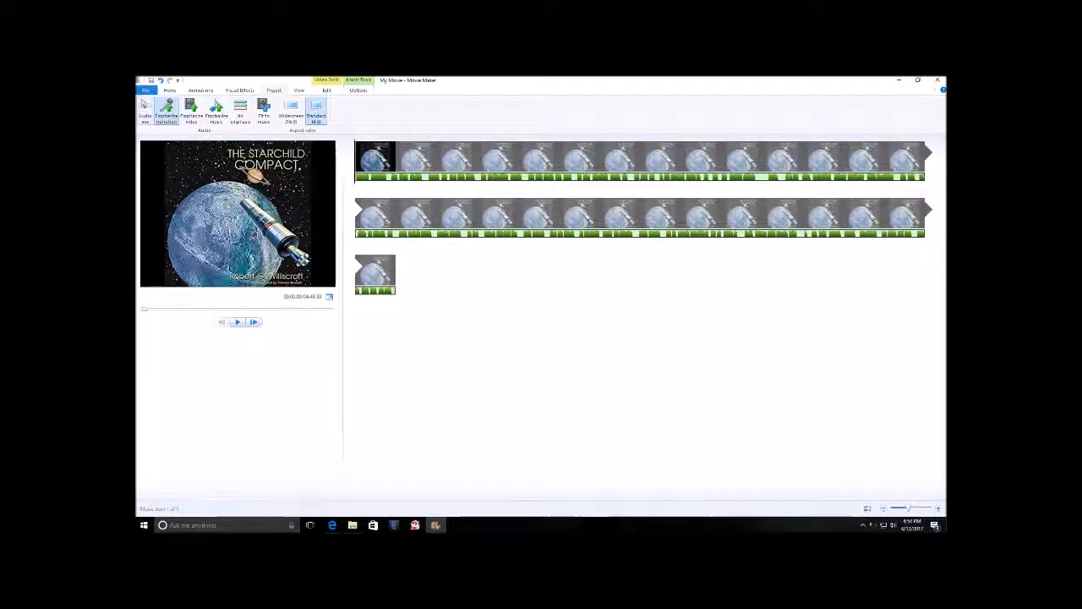
- Start a new custom setting for saving the movie and name it Audiobook Video Trailer
{"action": "left_click", "coordinate": [146, 89]}
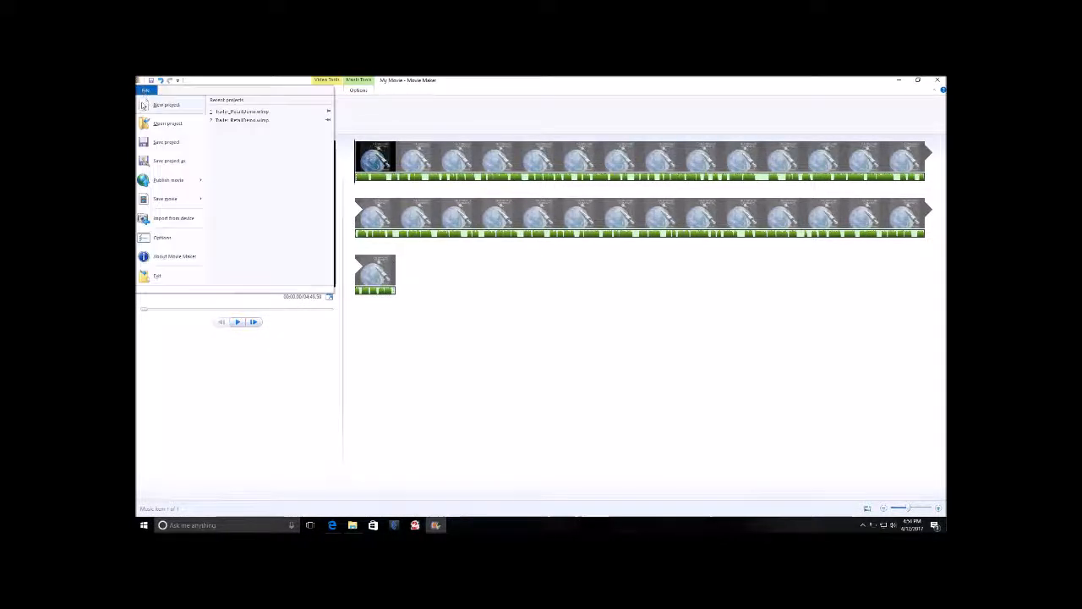
{"action": "mouse_move", "coordinate": [169, 200]}
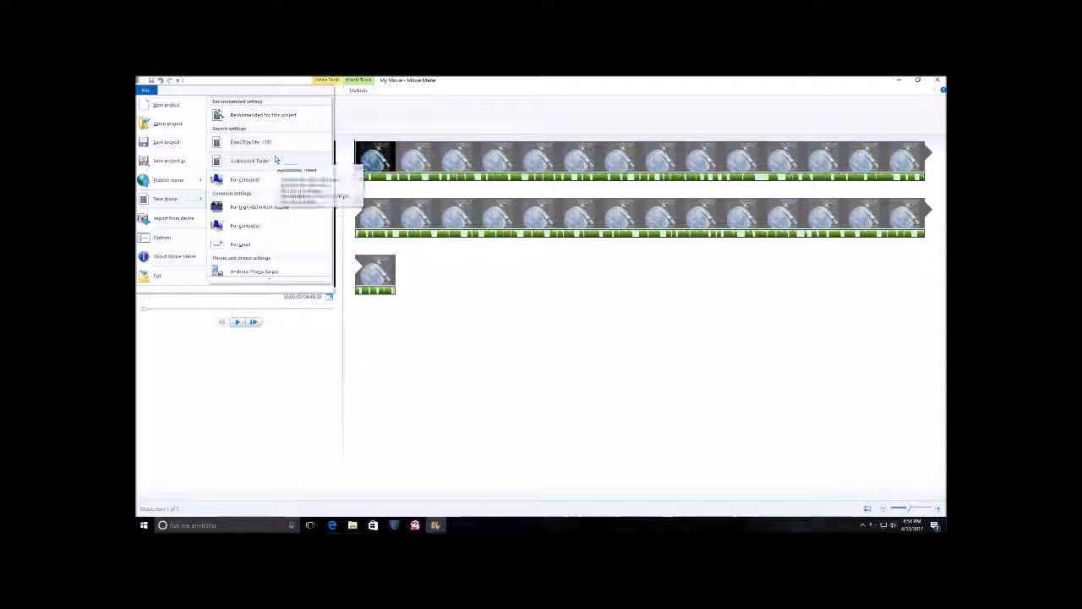
{"action": "scroll", "coordinate": [283, 207], "scroll_direction": "down", "scroll_amount": 6}
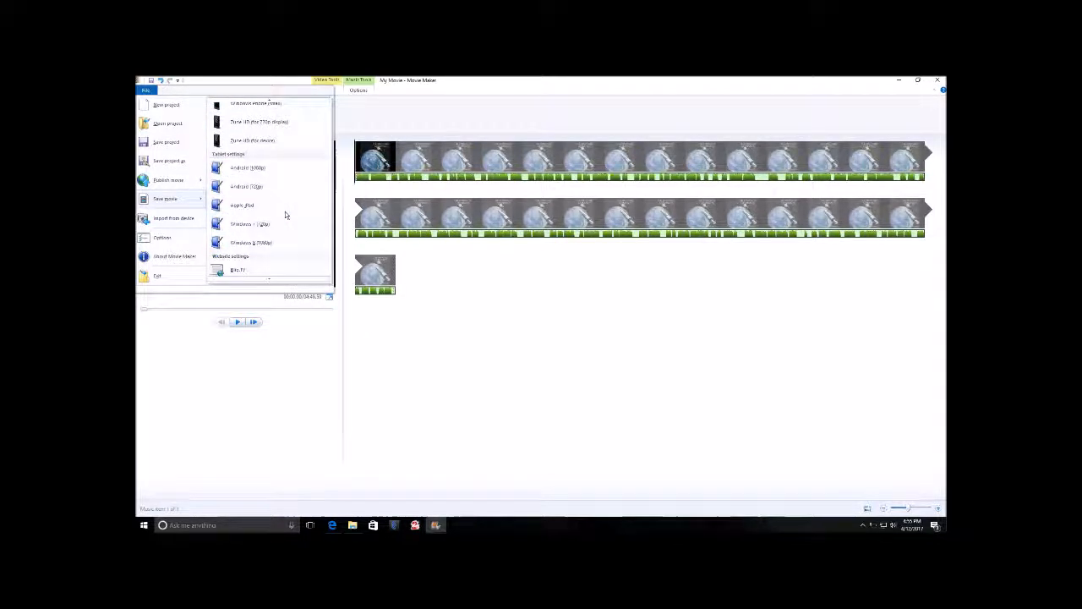
{"action": "scroll", "coordinate": [285, 214], "scroll_direction": "down", "scroll_amount": 3}
{"action": "scroll", "coordinate": [286, 215], "scroll_direction": "down", "scroll_amount": 4}
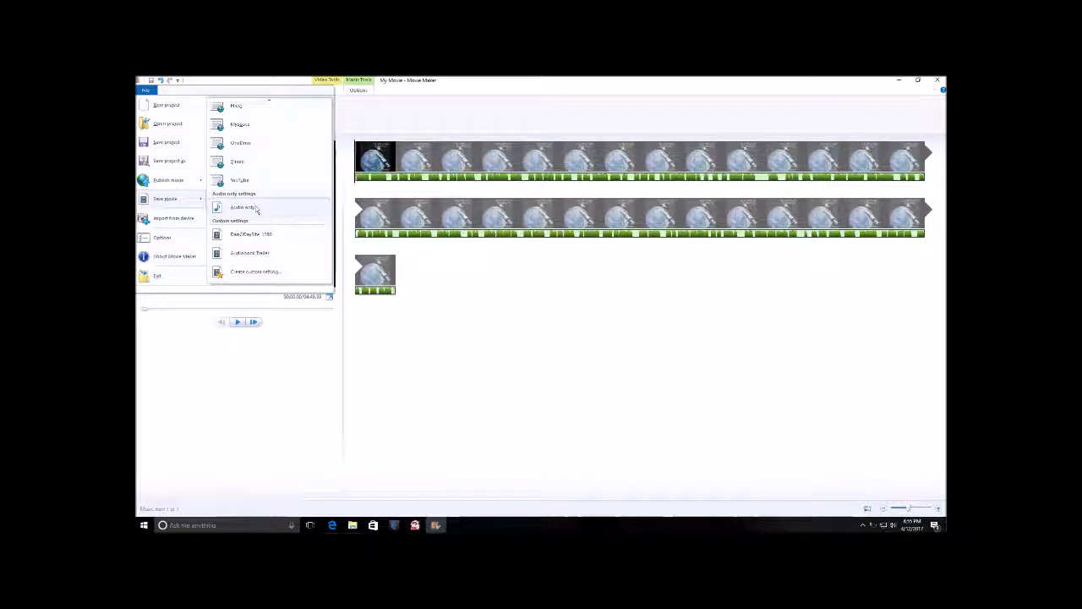
{"action": "left_click", "coordinate": [265, 275]}
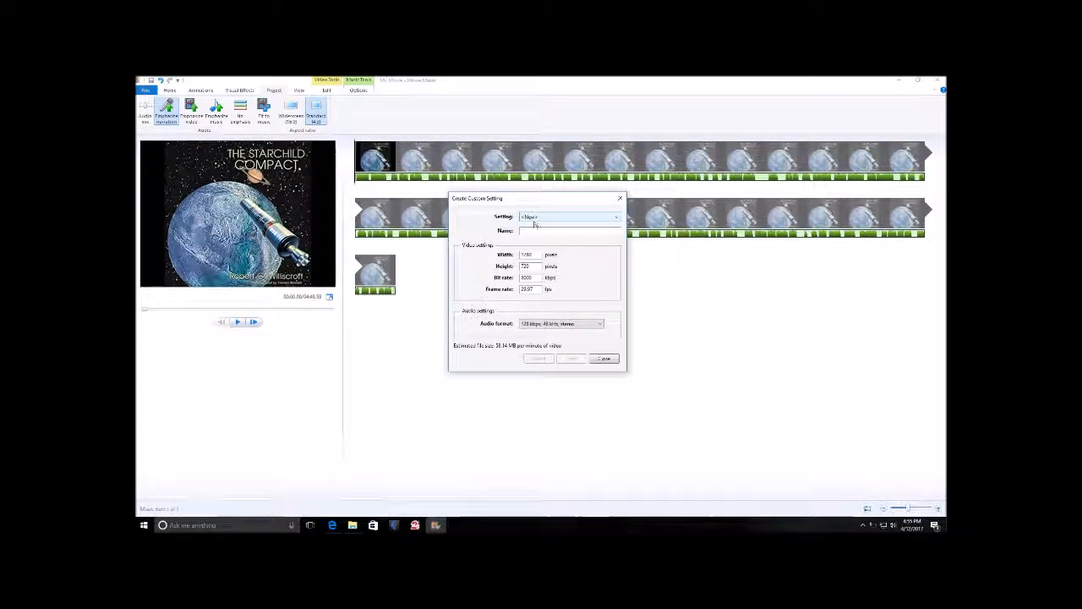
{"action": "left_click", "coordinate": [535, 230]}
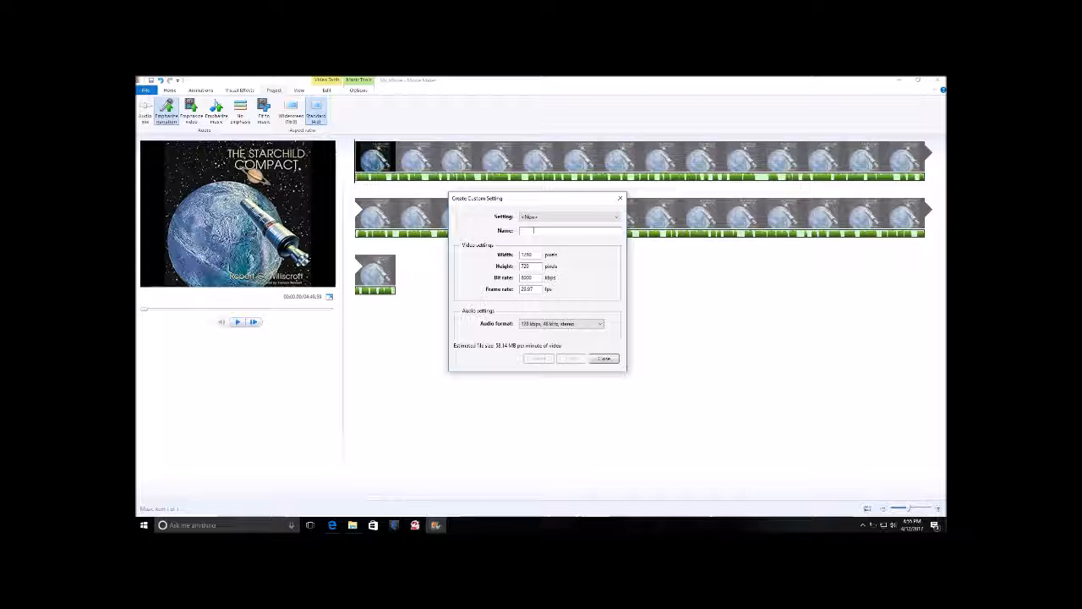
{"action": "type", "text": "Audiobook"}
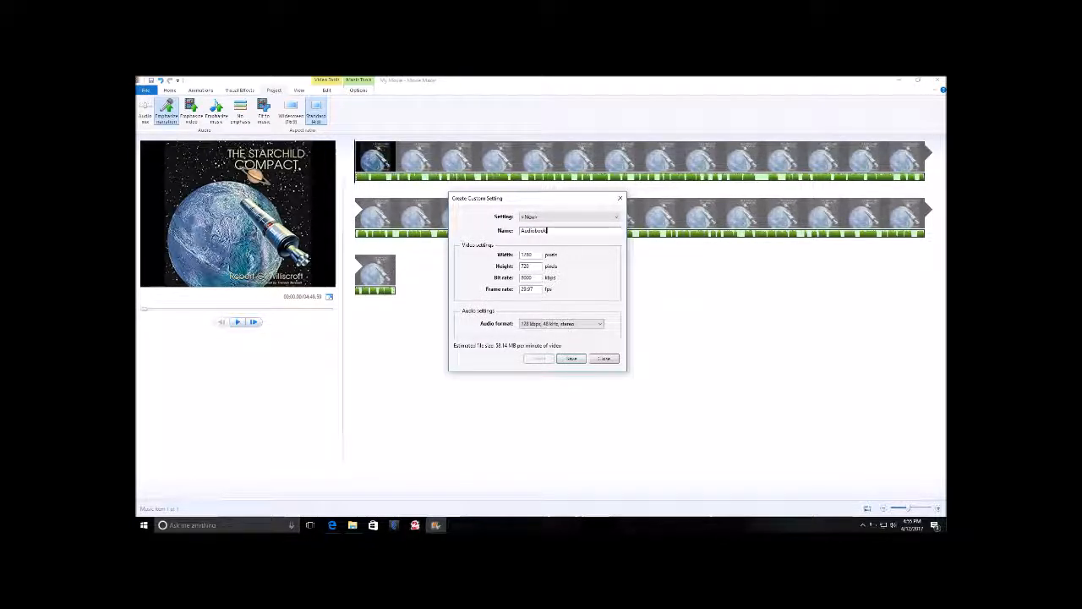
{"action": "type", "text": " Video Trailer"}
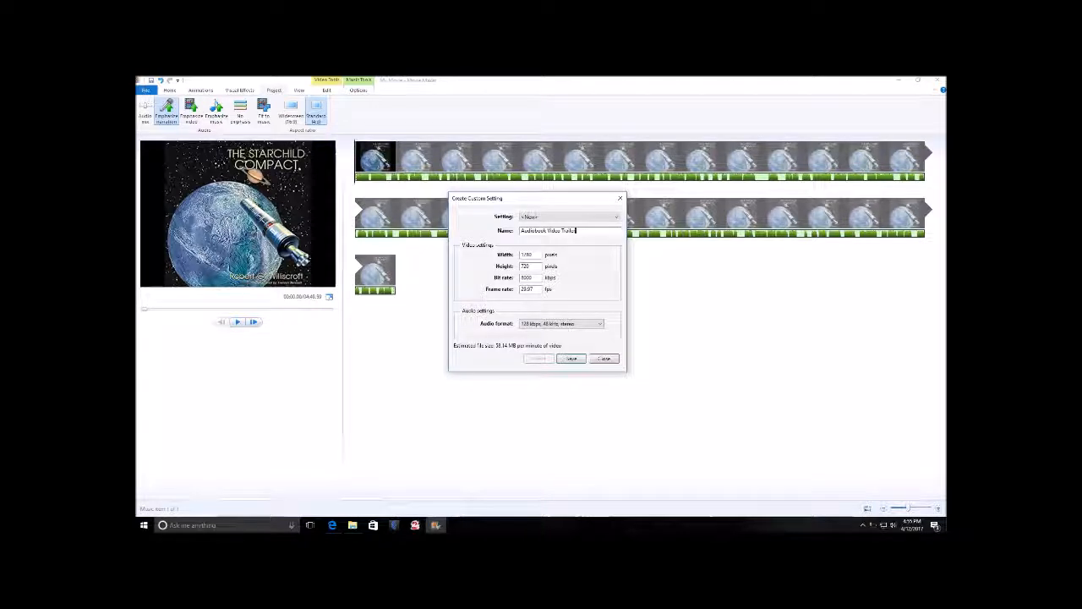
- Set the custom setting's video width to 640 pixels, height to 480 pixels and bit rate to 1500 kbps
{"action": "double_click", "coordinate": [528, 254]}
{"action": "type", "text": "640"}
{"action": "double_click", "coordinate": [522, 266]}
{"action": "key", "text": "BackSpace"}
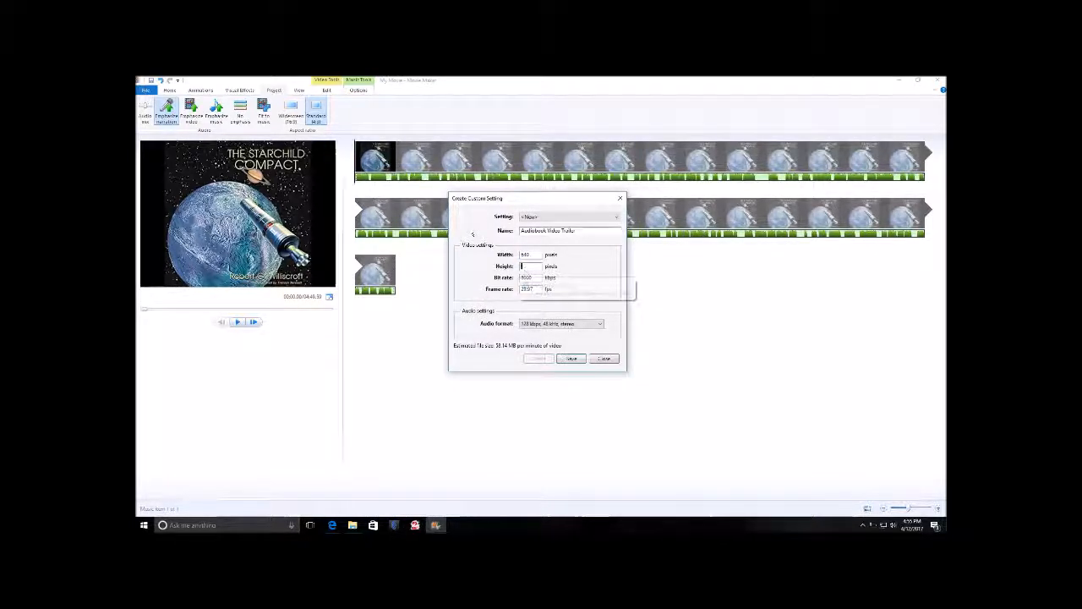
{"action": "type", "text": "480"}
{"action": "key", "text": "Tab"}
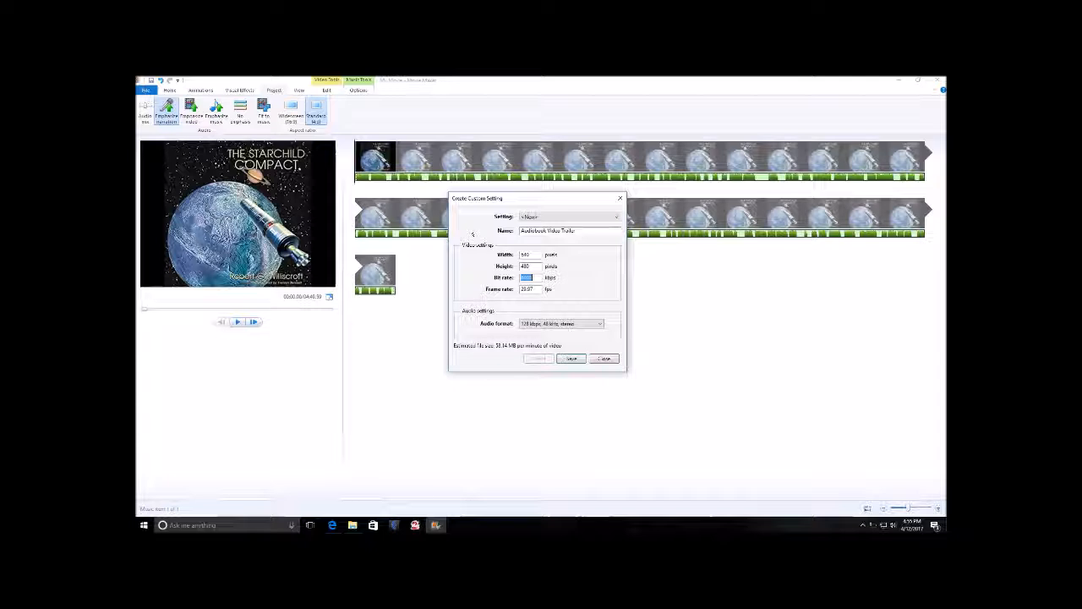
{"action": "type", "text": "15"}
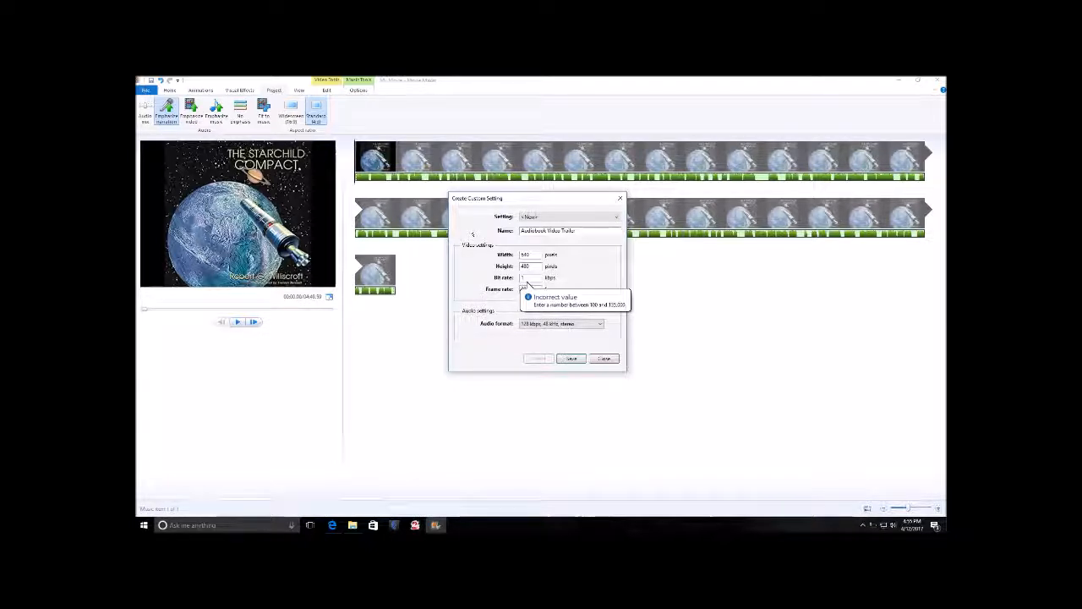
{"action": "type", "text": "00"}
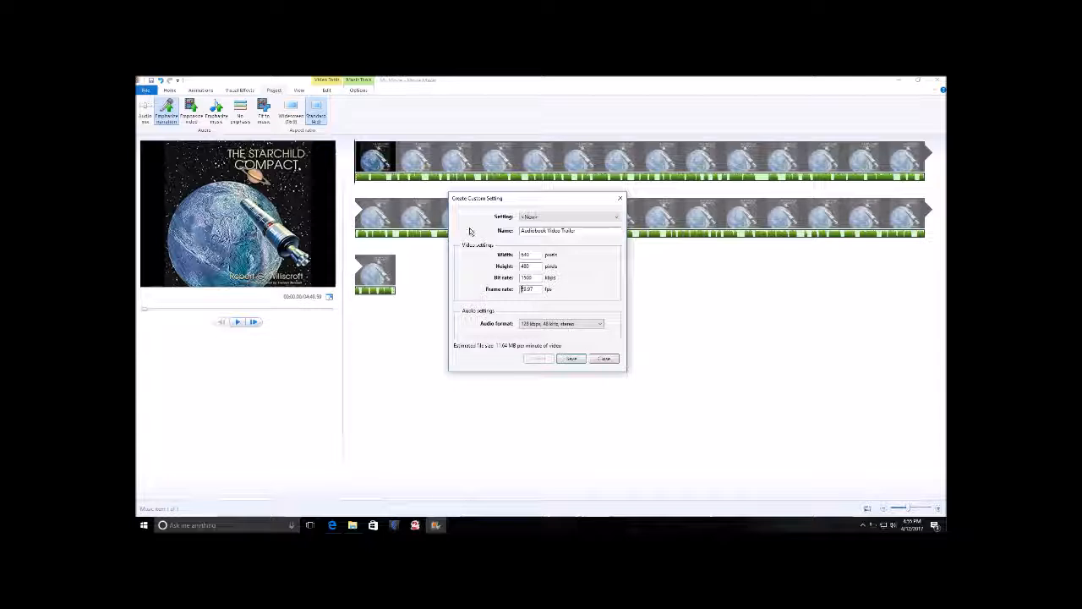
- Choose the 192 kbps, 48 kHz, stereo audio format and save the custom setting as Audiobook Video Trailer in the Video Profiles folder
{"action": "left_click", "coordinate": [576, 324]}
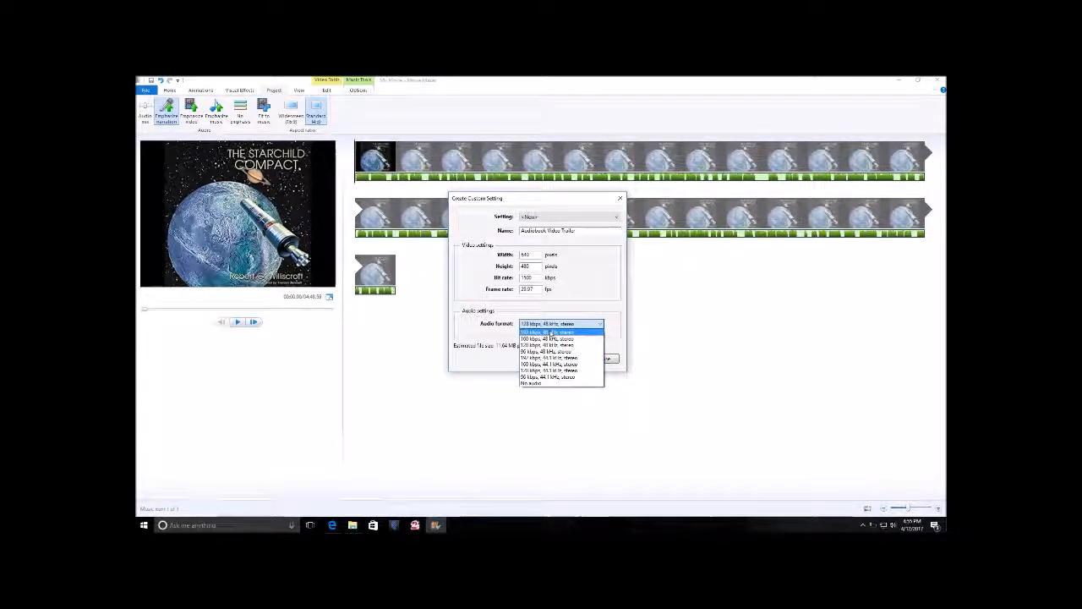
{"action": "left_click", "coordinate": [551, 334]}
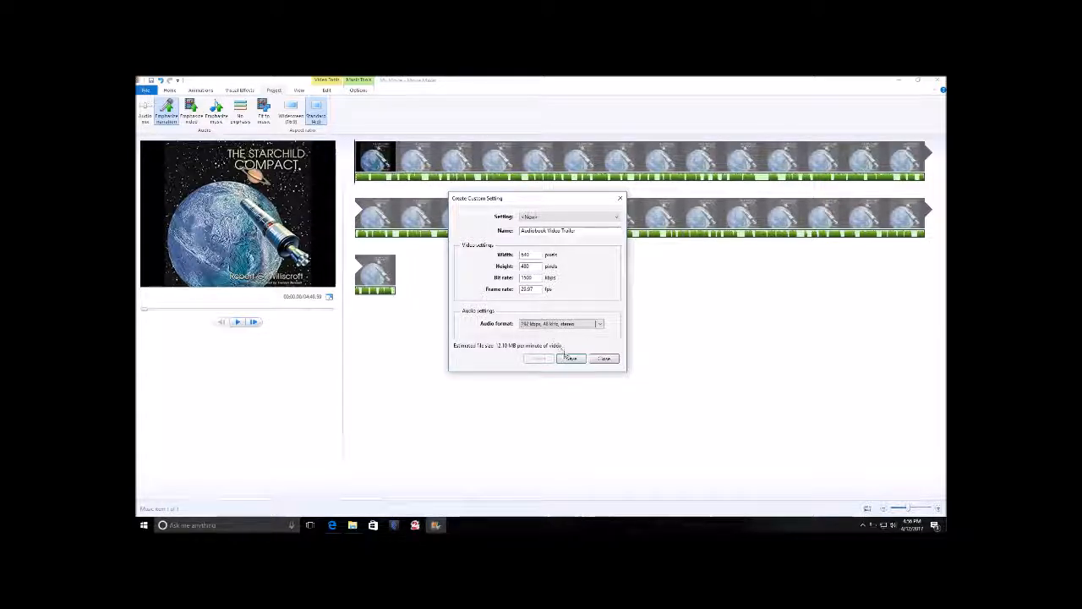
{"action": "left_click_drag", "start_coordinate": [580, 235], "coordinate": [538, 230]}
{"action": "left_click", "coordinate": [577, 230]}
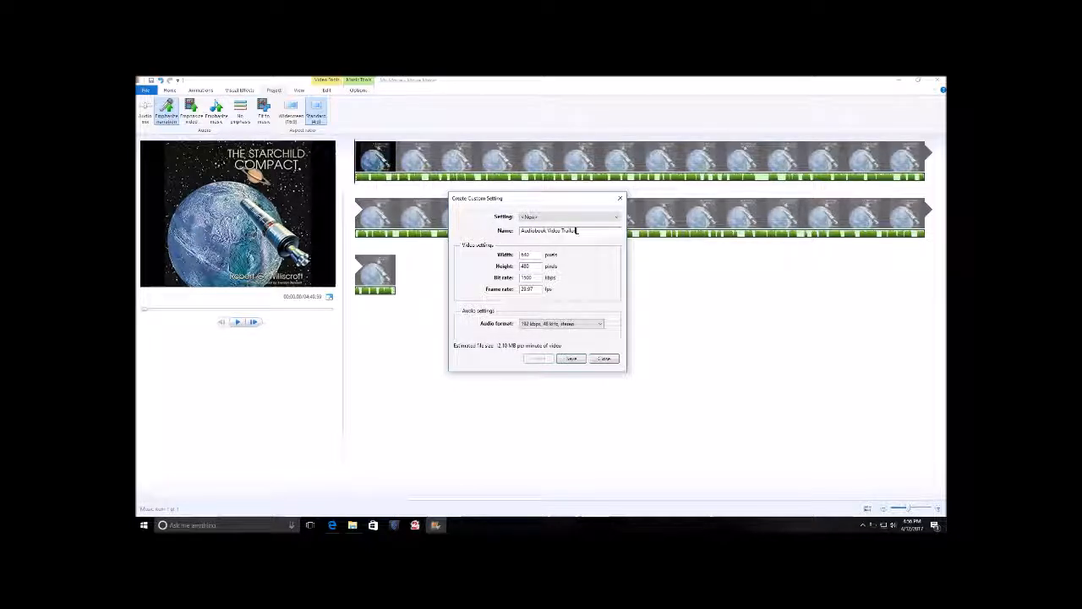
{"action": "left_click", "coordinate": [571, 359]}
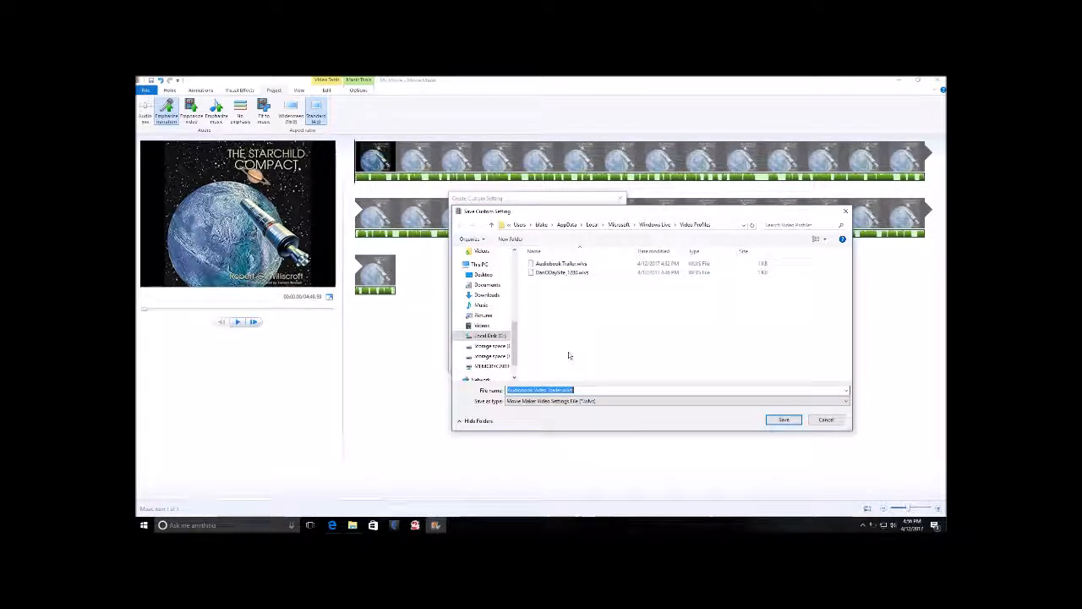
{"action": "left_click", "coordinate": [785, 421]}
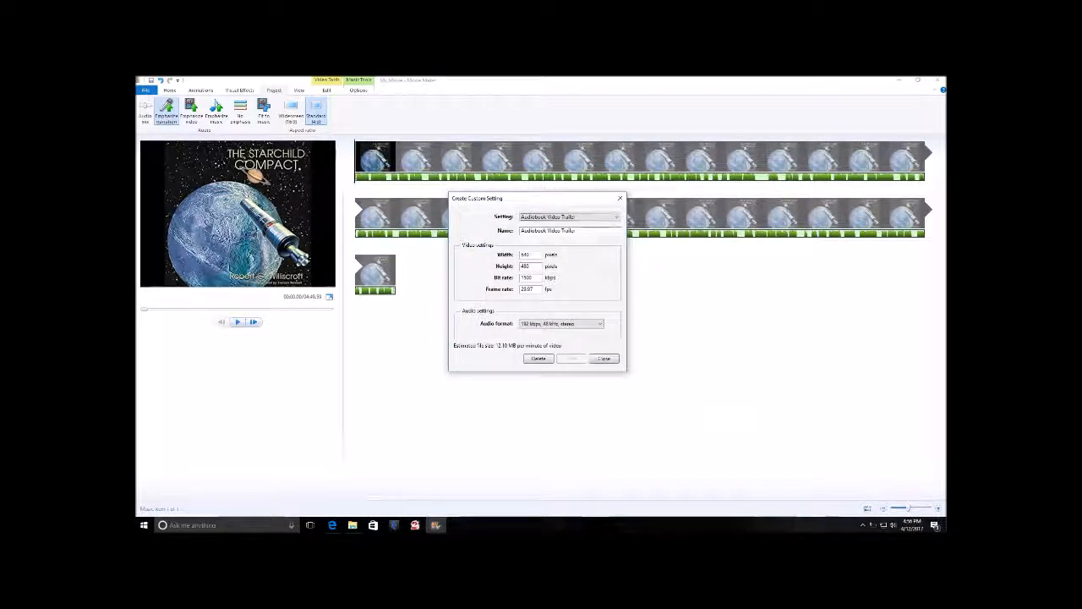
{"action": "left_click", "coordinate": [611, 361]}
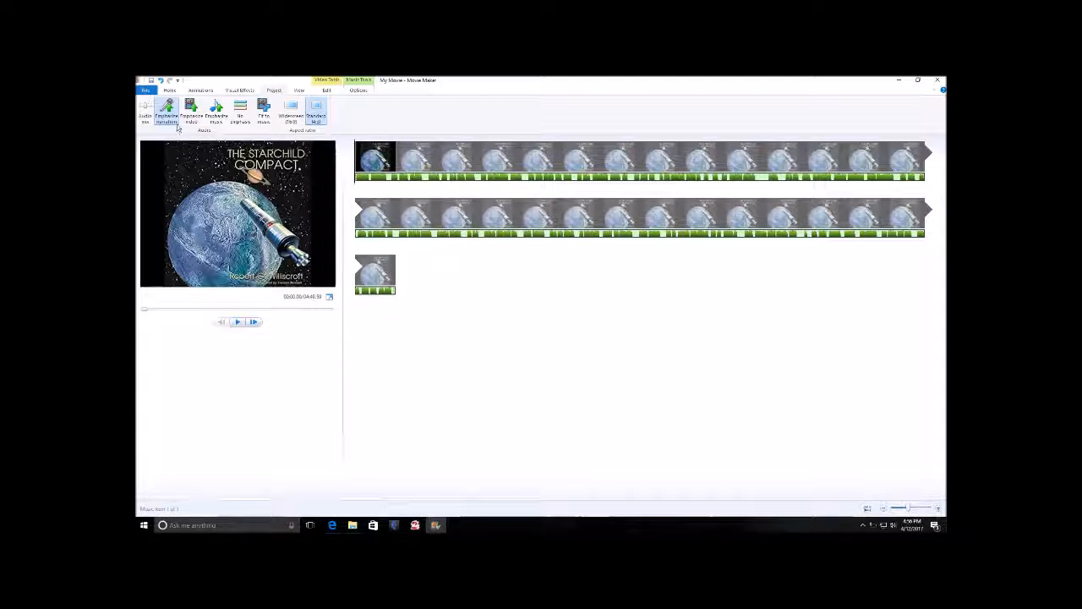
- Export the movie with the Audiobook Video Trailer setting as StarchildRetailVideo.mp4 in the OneDrive Videos folder
{"action": "left_click", "coordinate": [144, 90]}
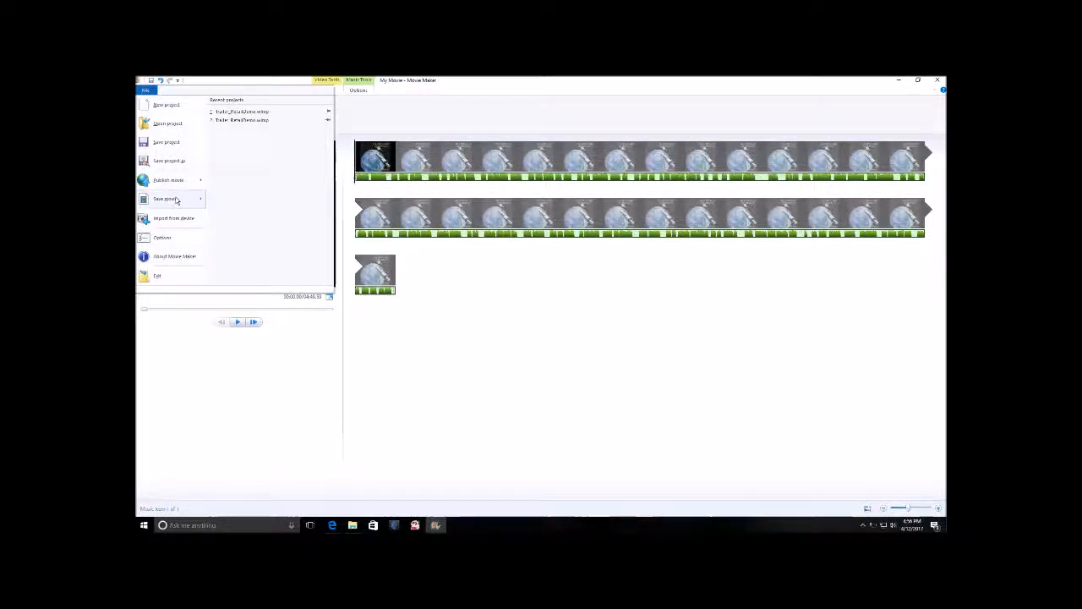
{"action": "mouse_move", "coordinate": [177, 200]}
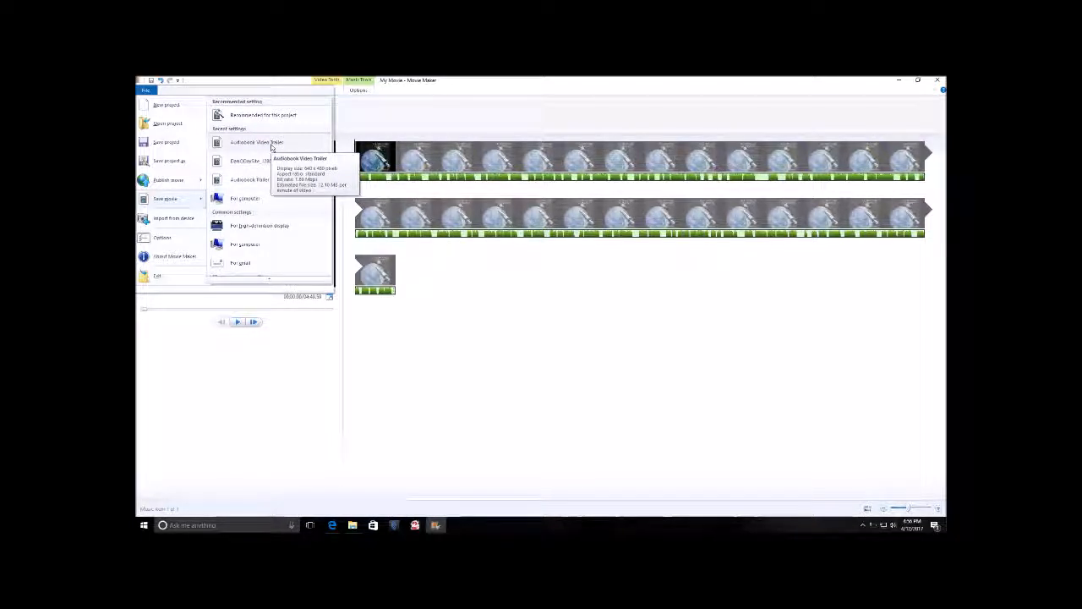
{"action": "left_click", "coordinate": [271, 147]}
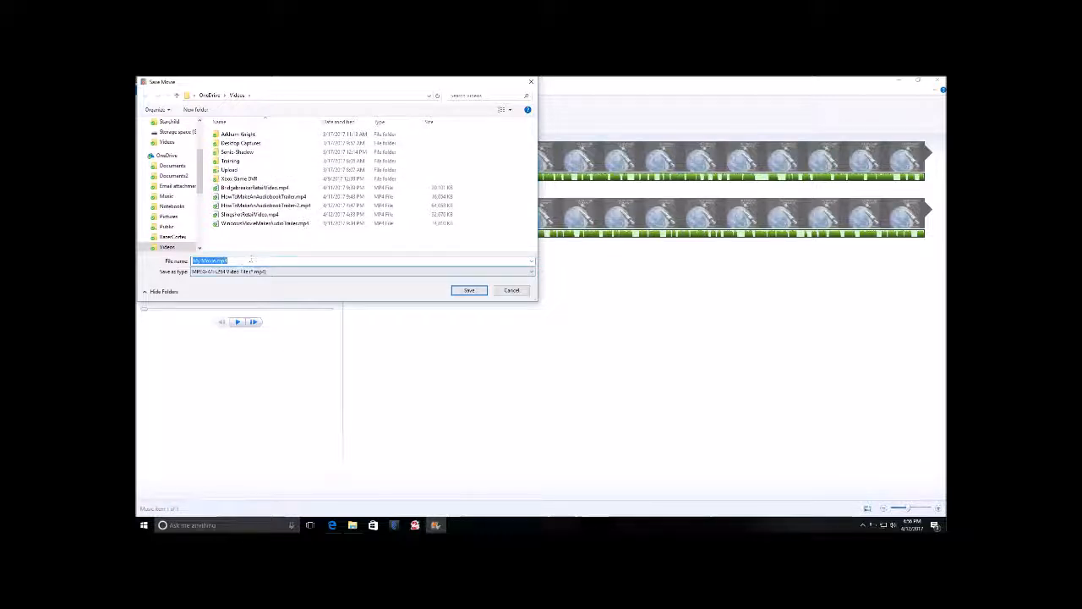
{"action": "left_click", "coordinate": [217, 260]}
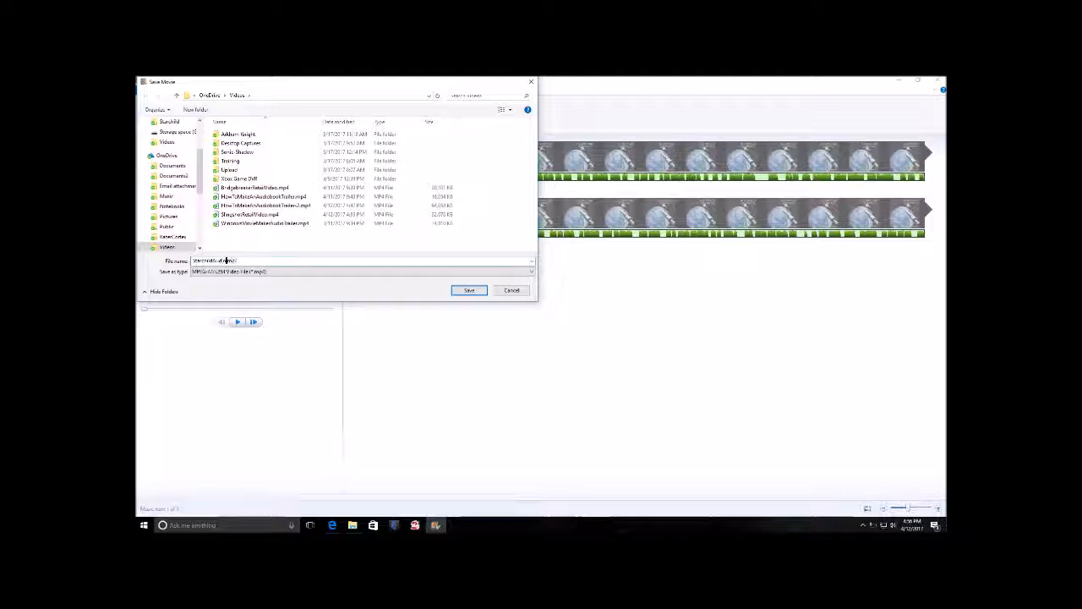
{"action": "type", "text": "RetailVideo"}
{"action": "left_click", "coordinate": [478, 292]}
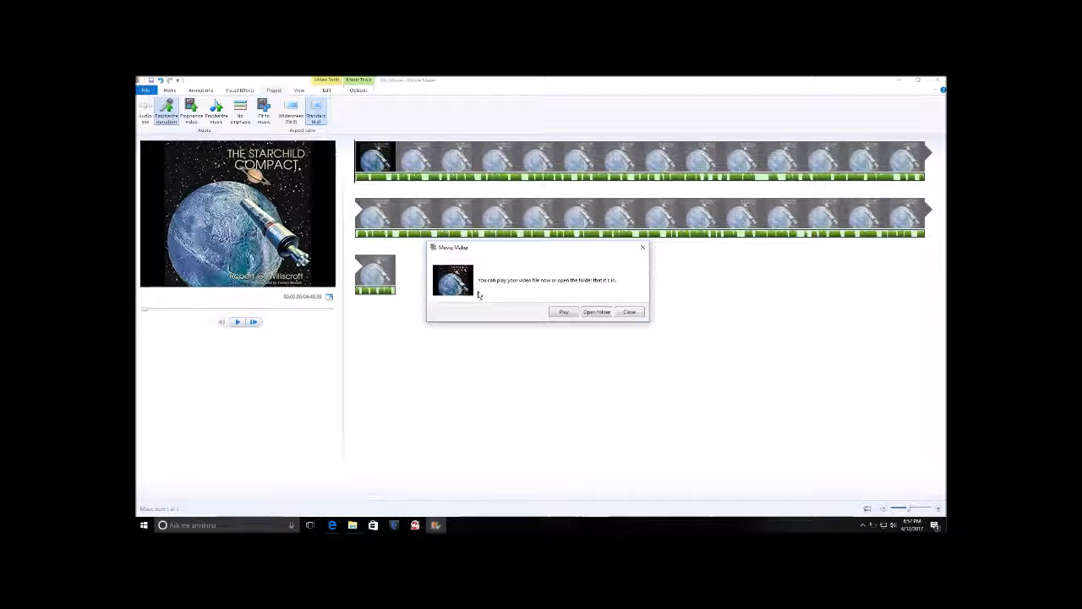
- Open the exported movie's folder and play StarchildRetailVideo.mp4 in Movies & TV
{"action": "left_click", "coordinate": [598, 313]}
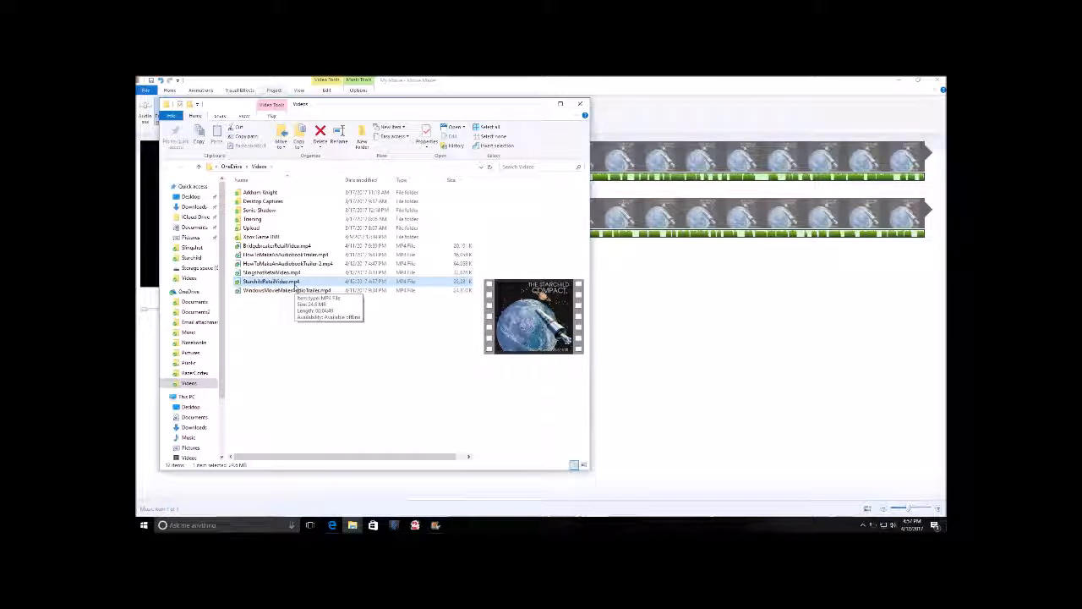
{"action": "right_click", "coordinate": [294, 286]}
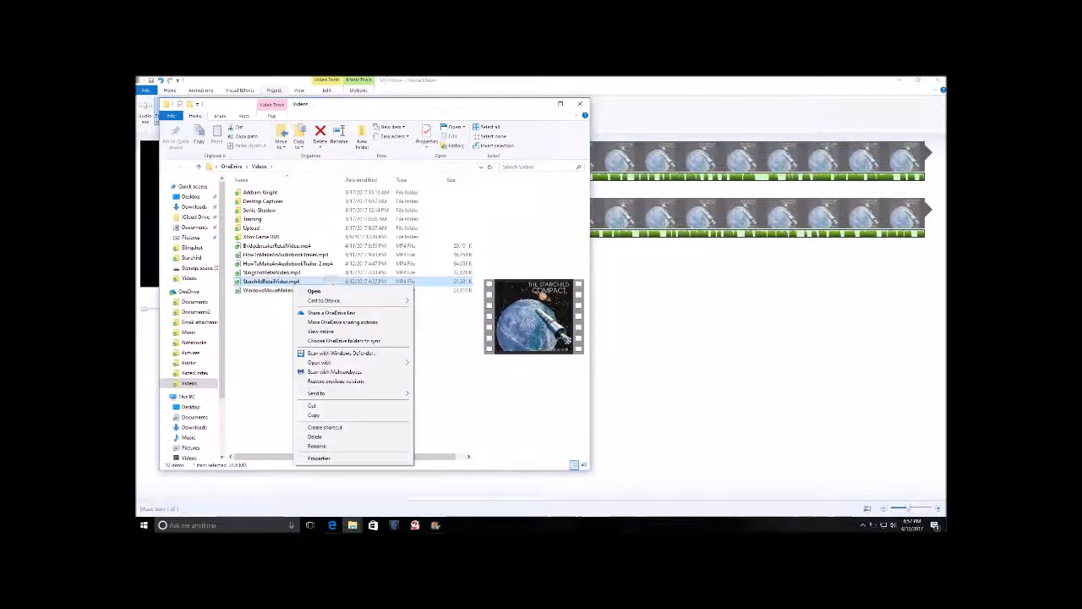
{"action": "left_click", "coordinate": [332, 291]}
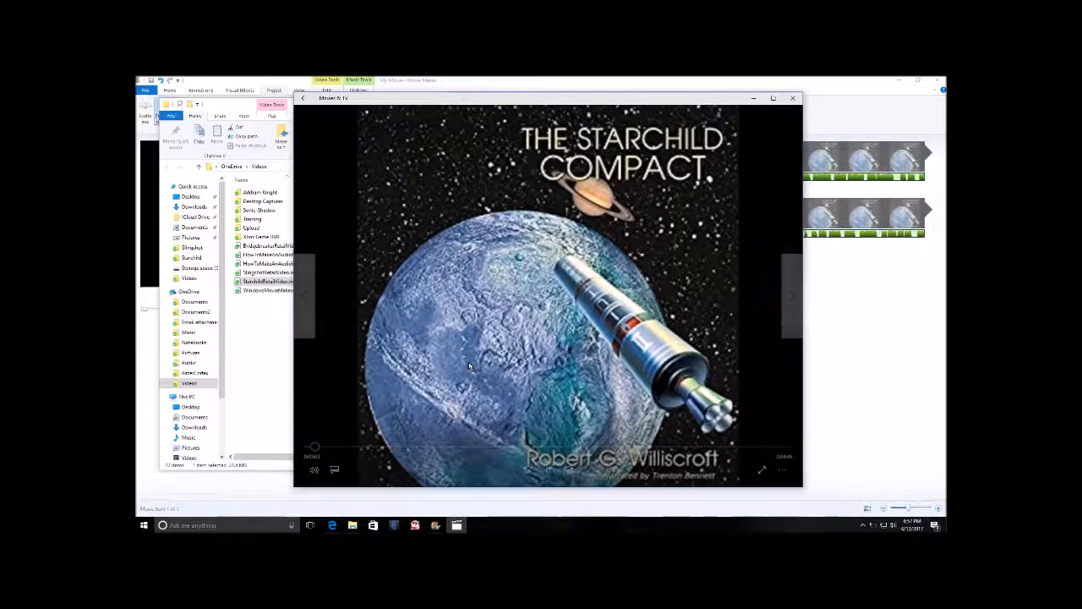
{"action": "mouse_move", "coordinate": [471, 362]}
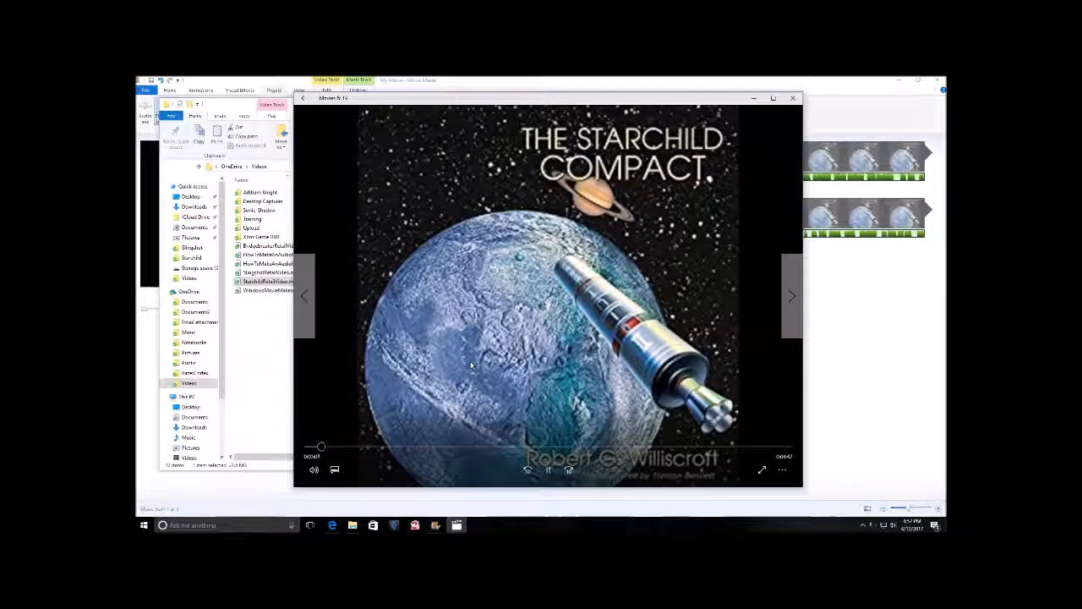
- Pause the StarchildRetailVideo playback, jump close to the end of the video and resume playing
{"action": "mouse_move", "coordinate": [329, 452]}
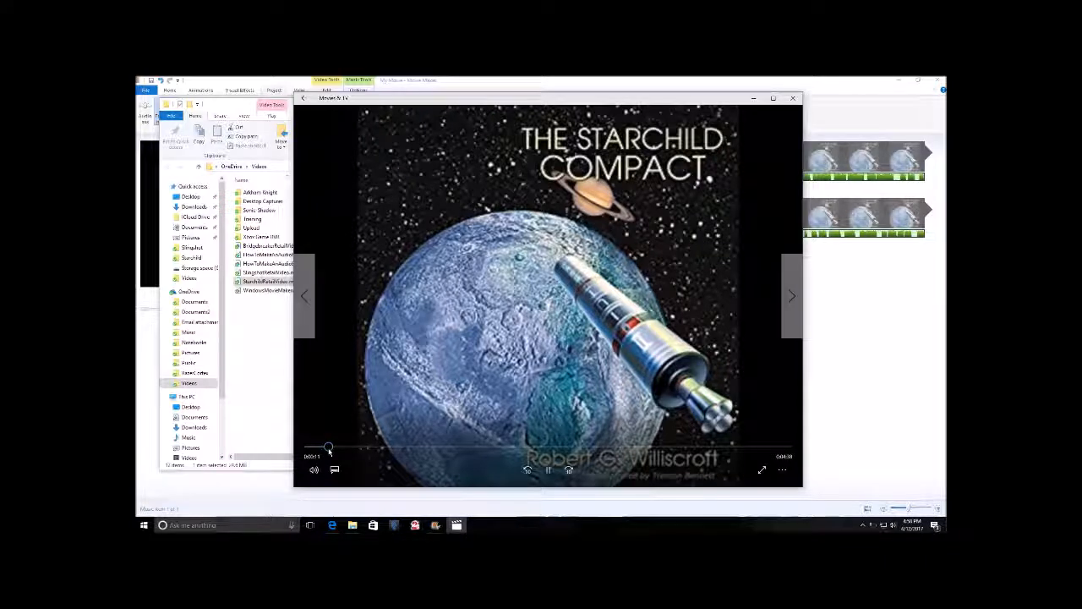
{"action": "key", "text": "space"}
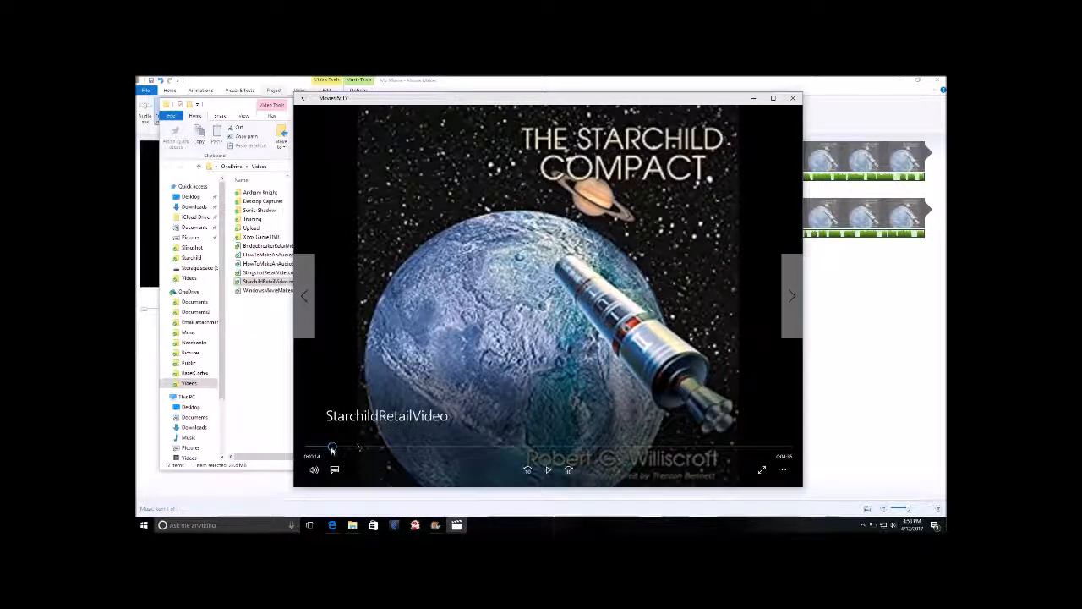
{"action": "left_click_drag", "start_coordinate": [331, 446], "coordinate": [767, 450]}
{"action": "left_click", "coordinate": [548, 471]}
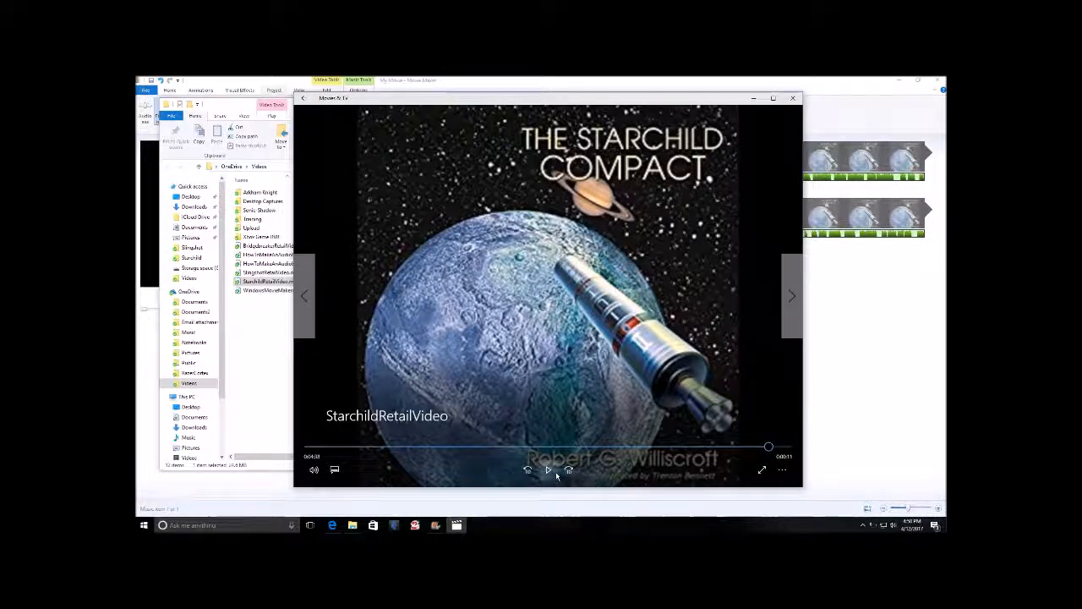